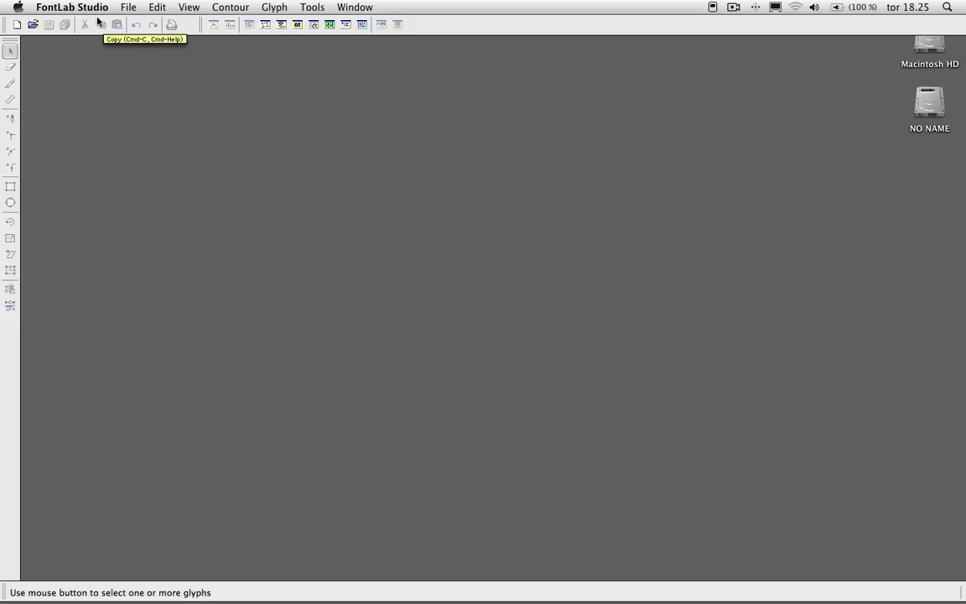
Create a new empty font, show the font window's extra toolbar, and select the B cell.
click(18, 26)
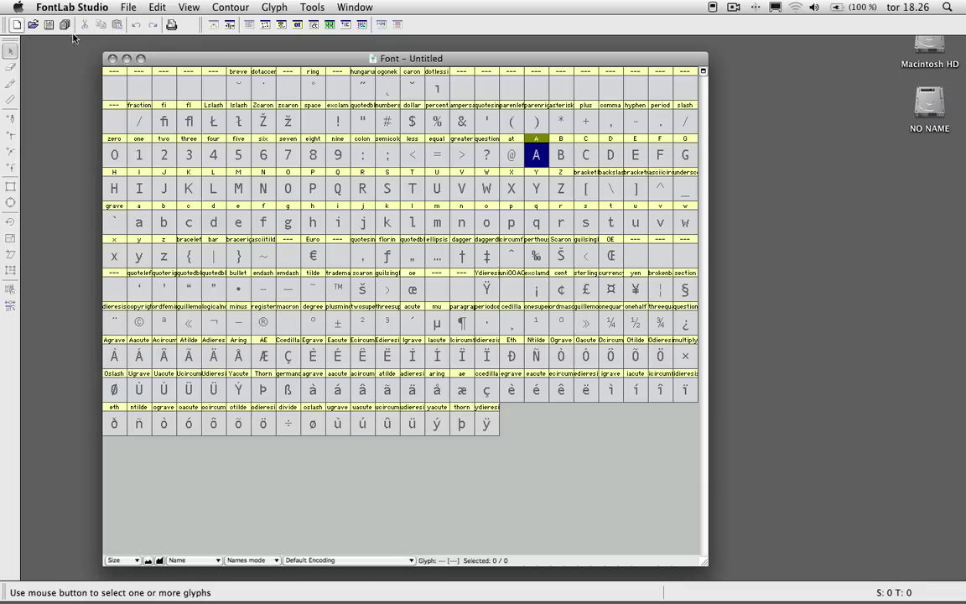
drag(263, 63, 263, 59)
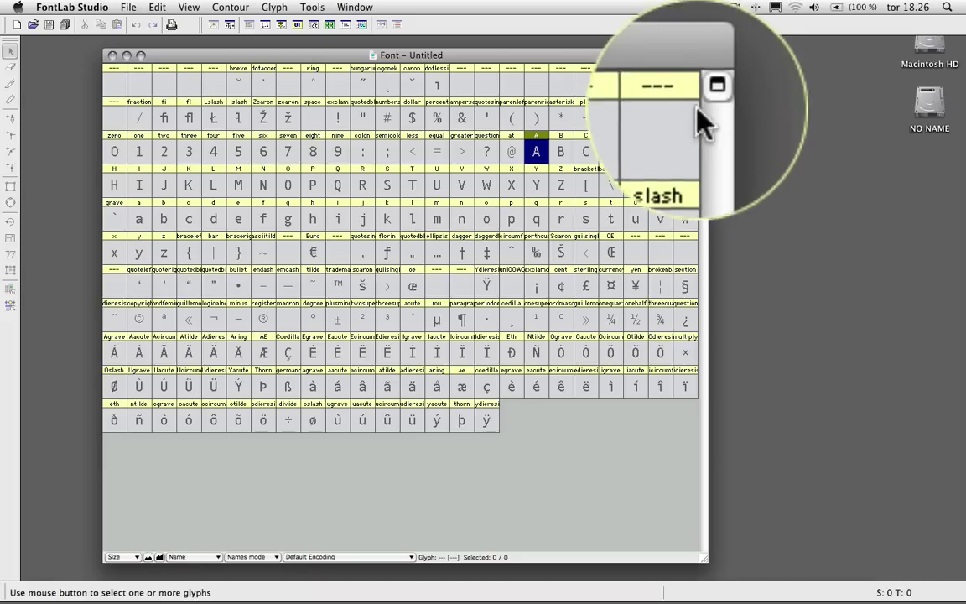
click(703, 67)
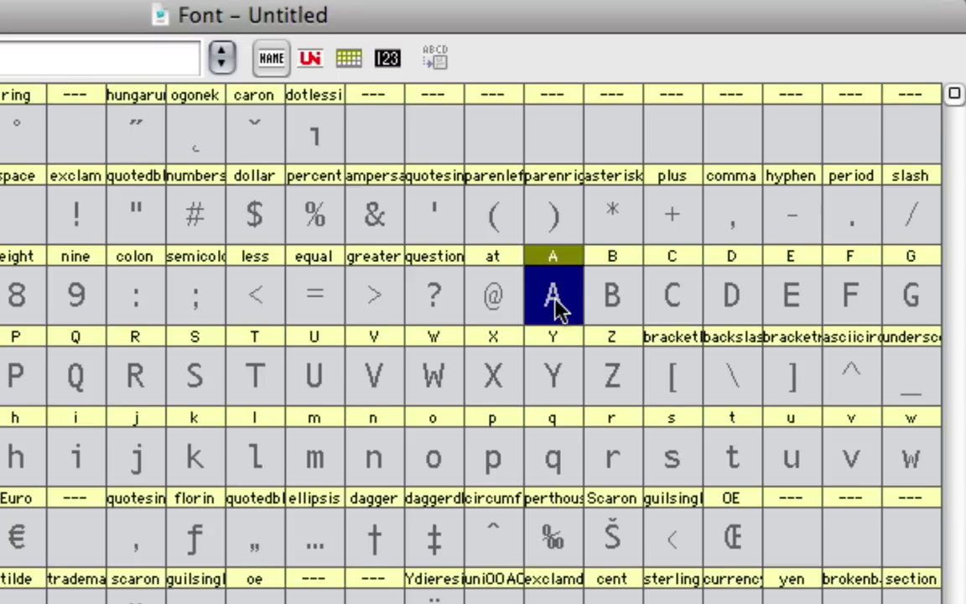
click(625, 304)
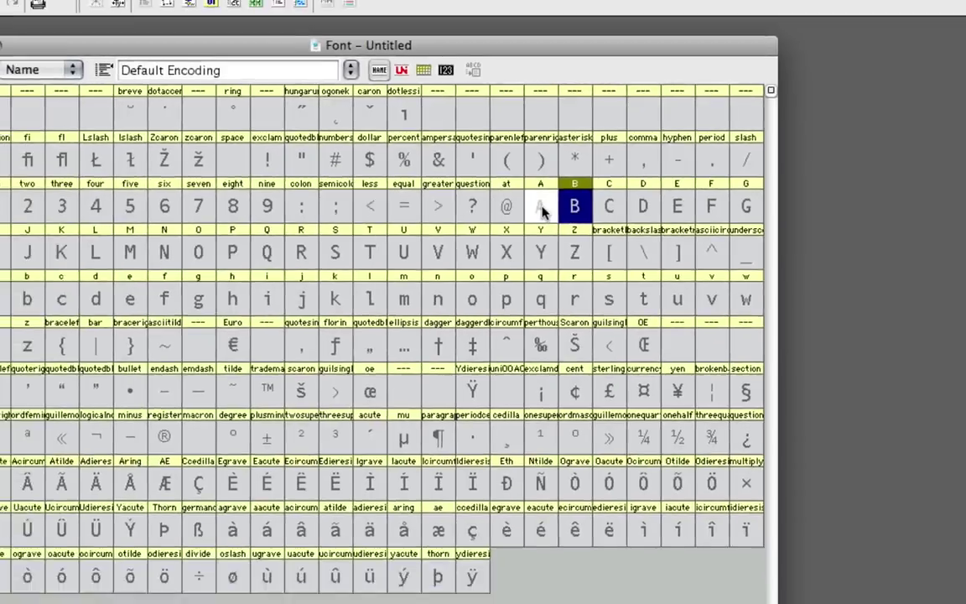
Open glyph A in its own Glyph window and nudge that window up slightly.
double_click(549, 302)
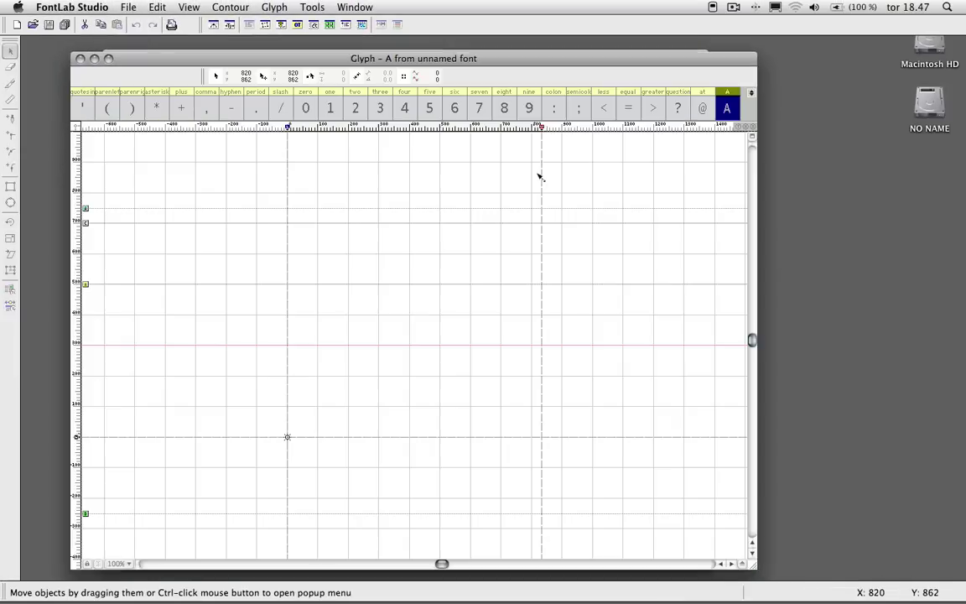
drag(484, 64, 486, 61)
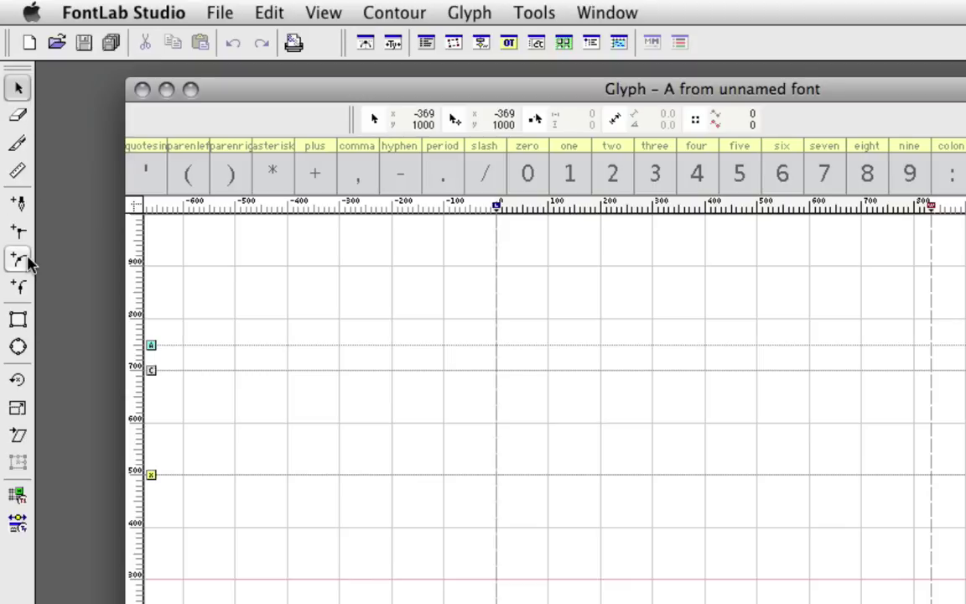
Show the Paint toolbar from View > Toolbars and move it slightly.
click(317, 11)
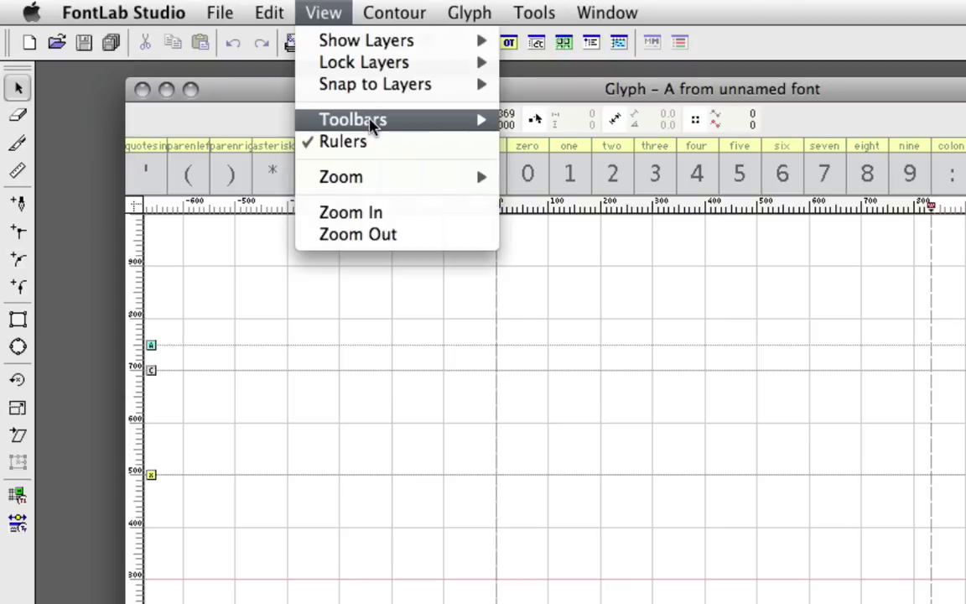
mouse_move(399, 128)
click(605, 220)
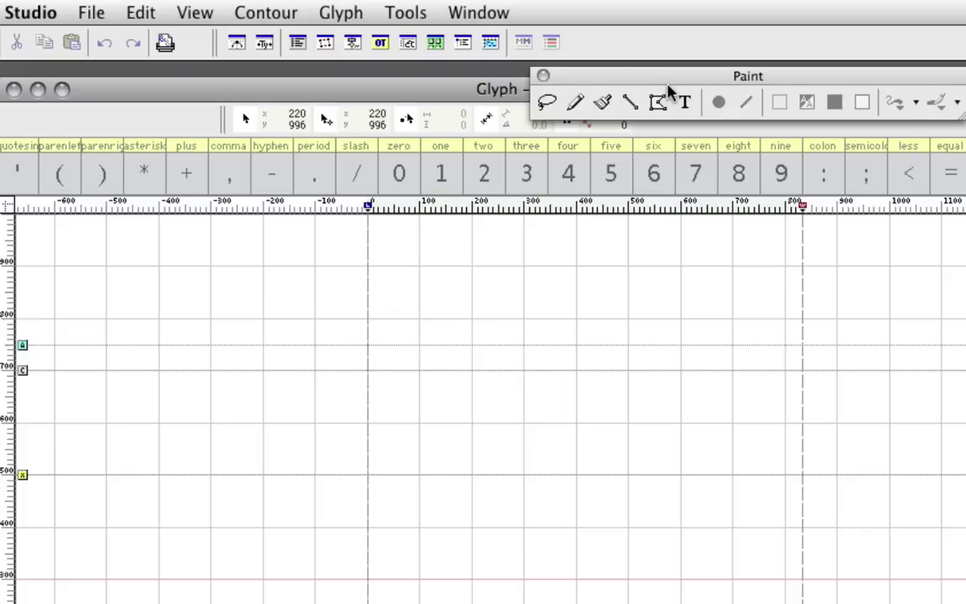
drag(669, 81, 663, 89)
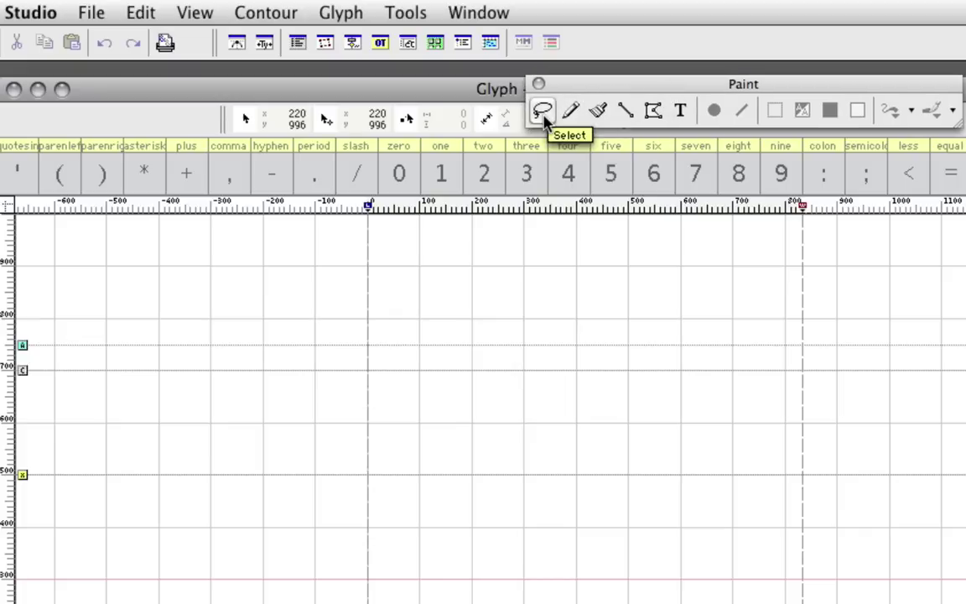
Try the Paint tools in turn: Select, Pencil, Line, then Brush.
click(542, 117)
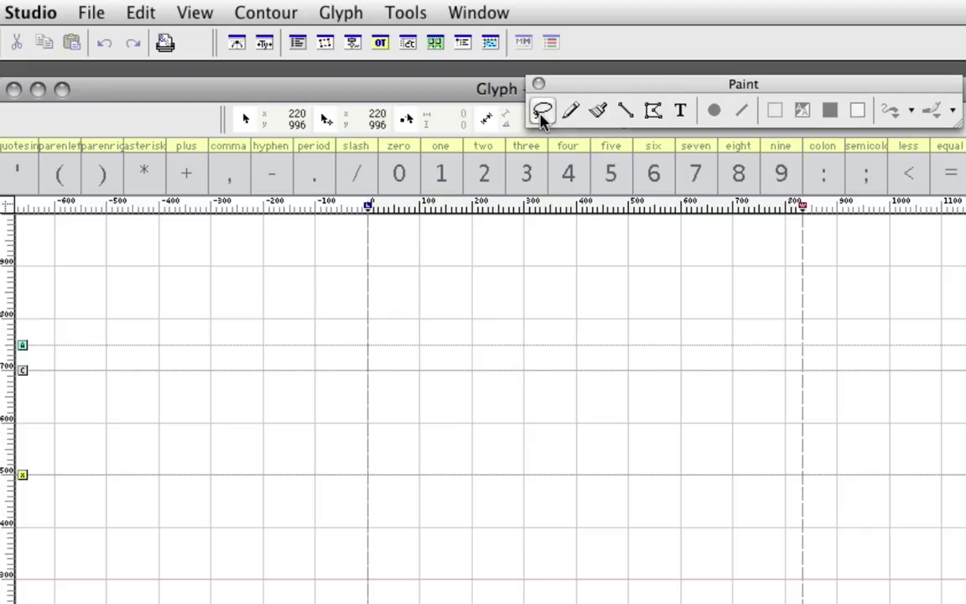
click(569, 114)
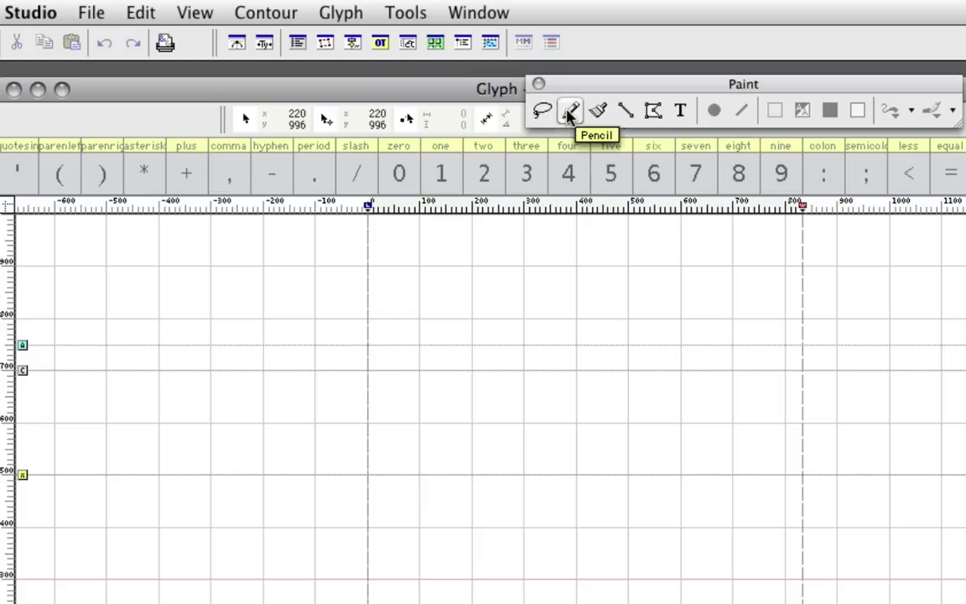
click(625, 112)
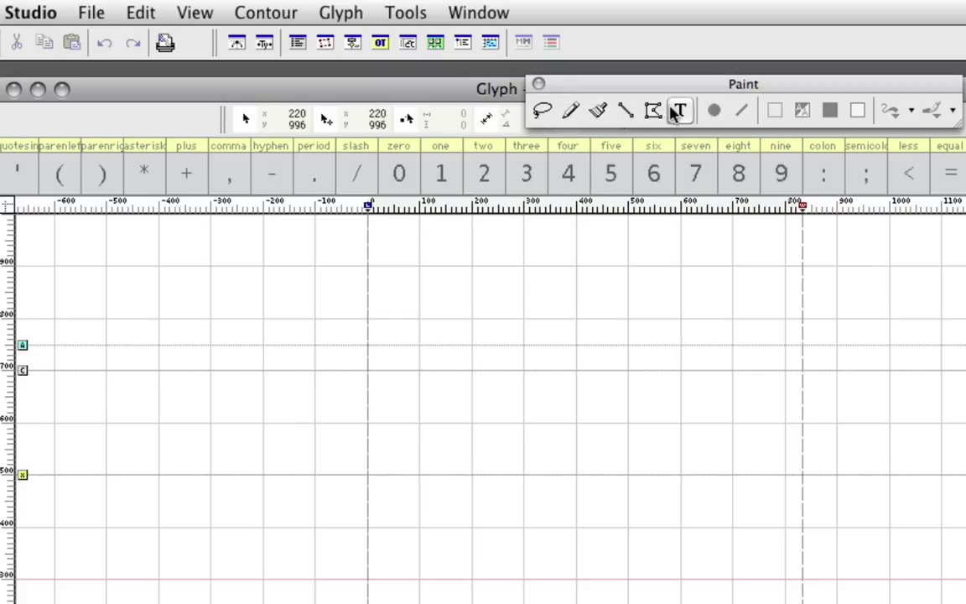
click(598, 115)
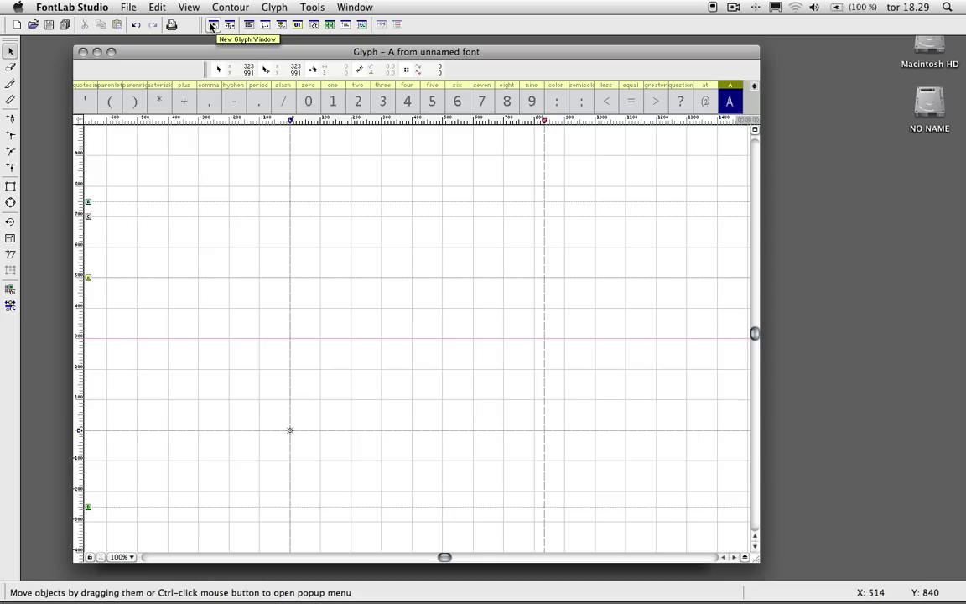
click(212, 26)
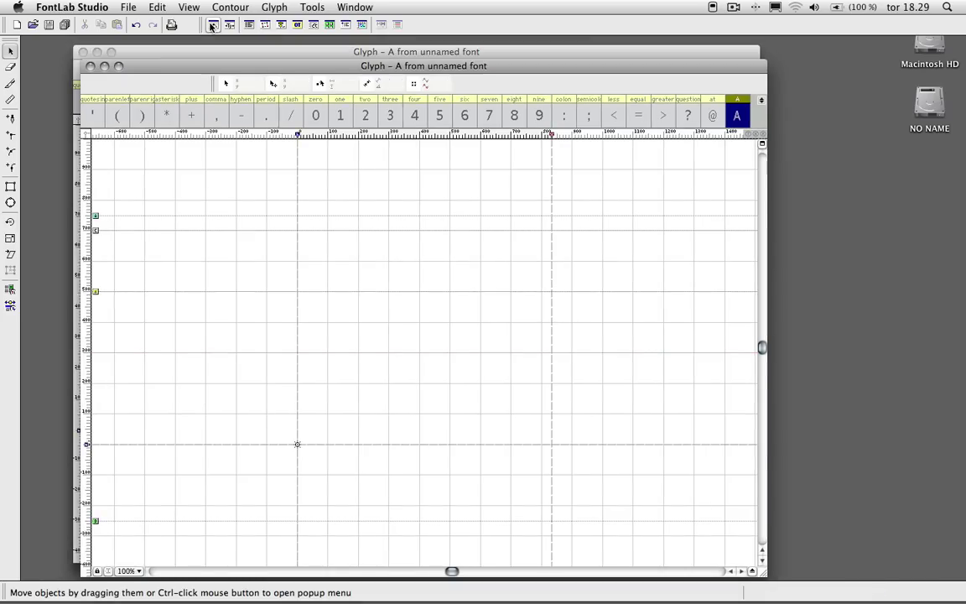
drag(241, 65, 244, 48)
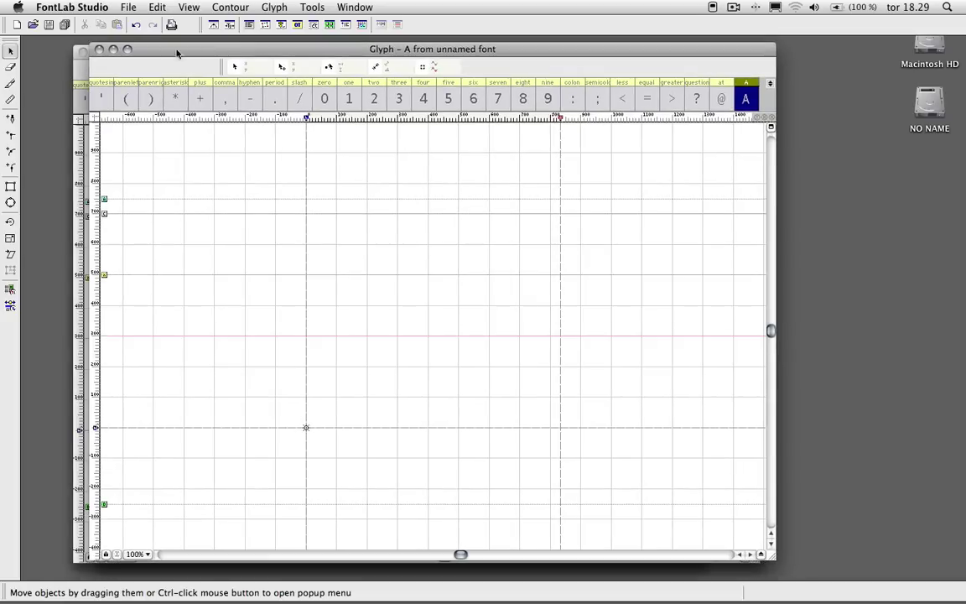
click(212, 26)
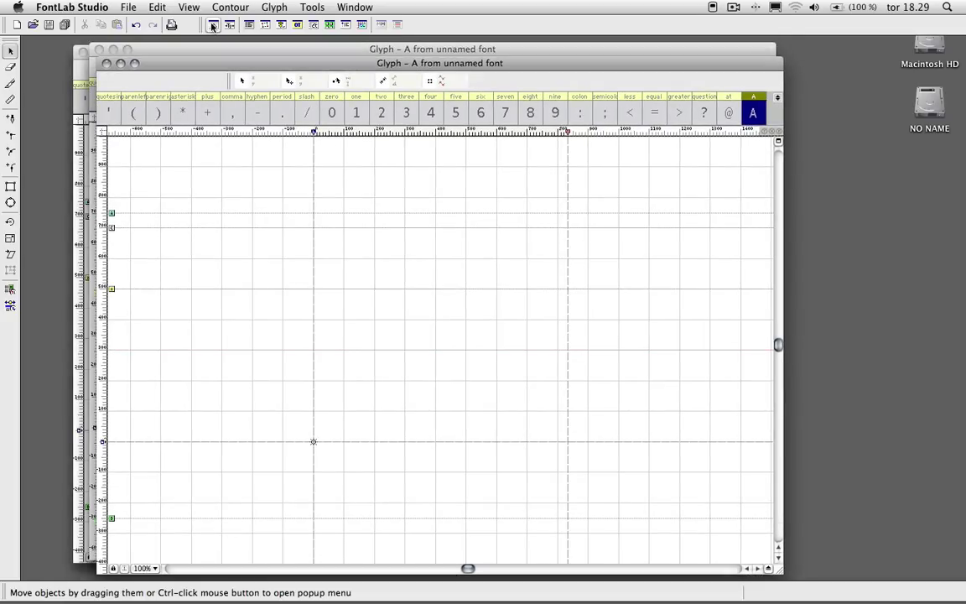
click(212, 26)
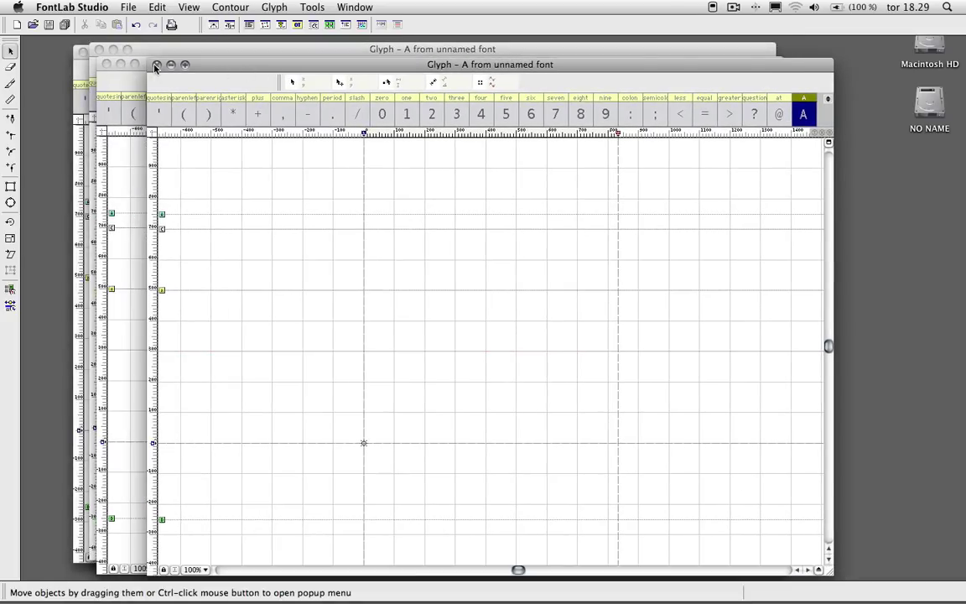
click(156, 66)
click(101, 63)
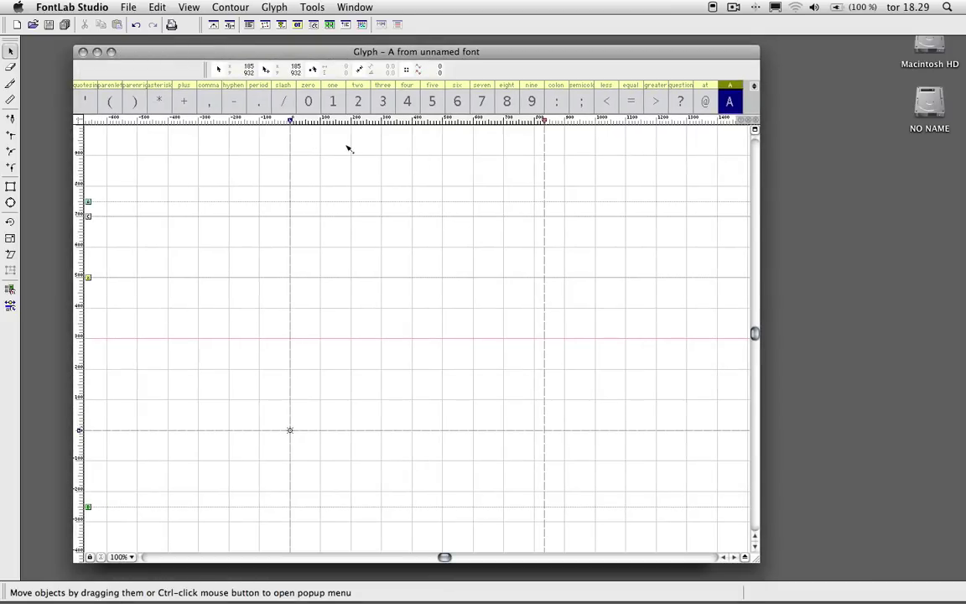
Open a new Metrics window with sample text Hello and move it over the canvas.
click(229, 24)
drag(269, 85, 313, 121)
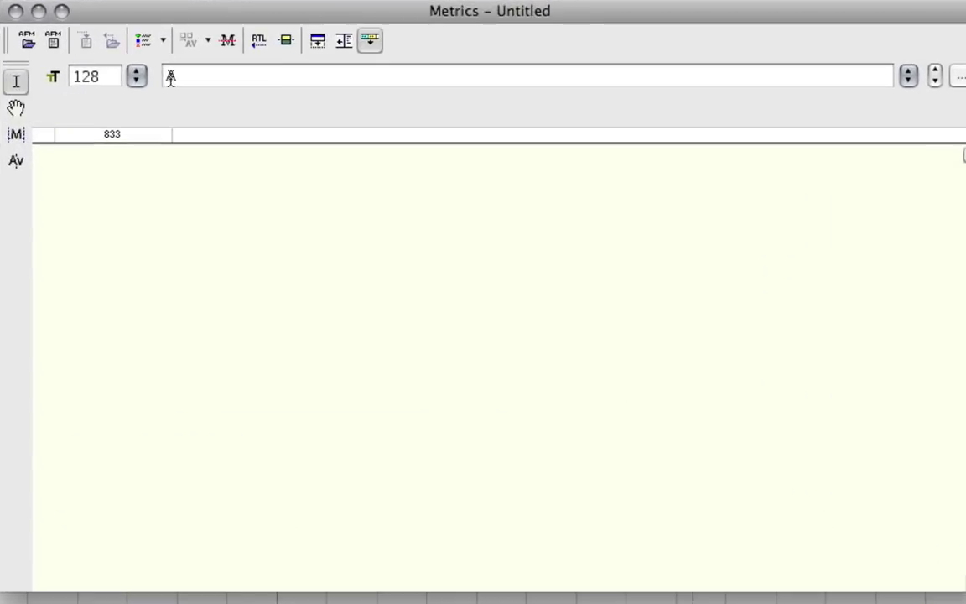
click(172, 74)
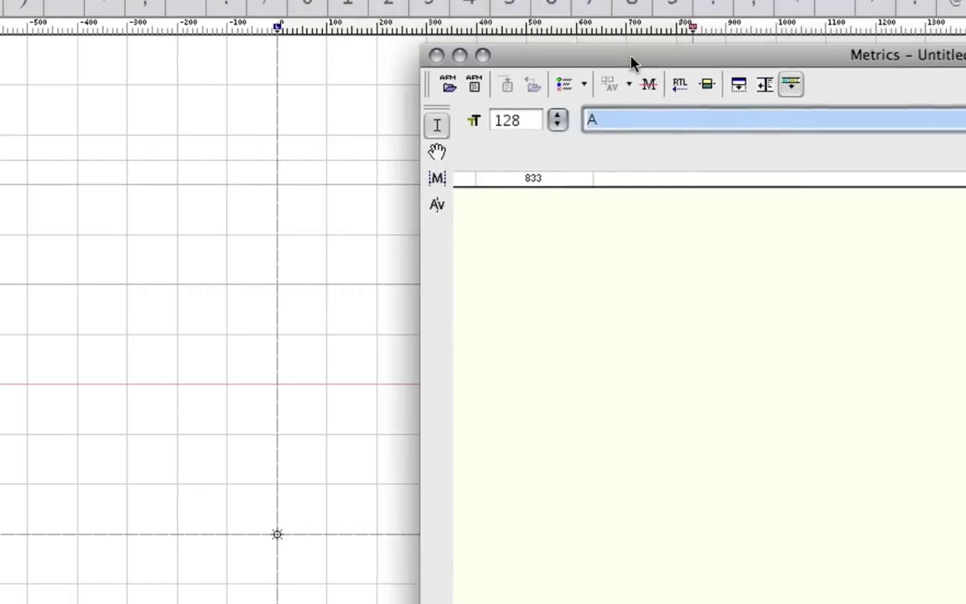
drag(631, 62, 638, 66)
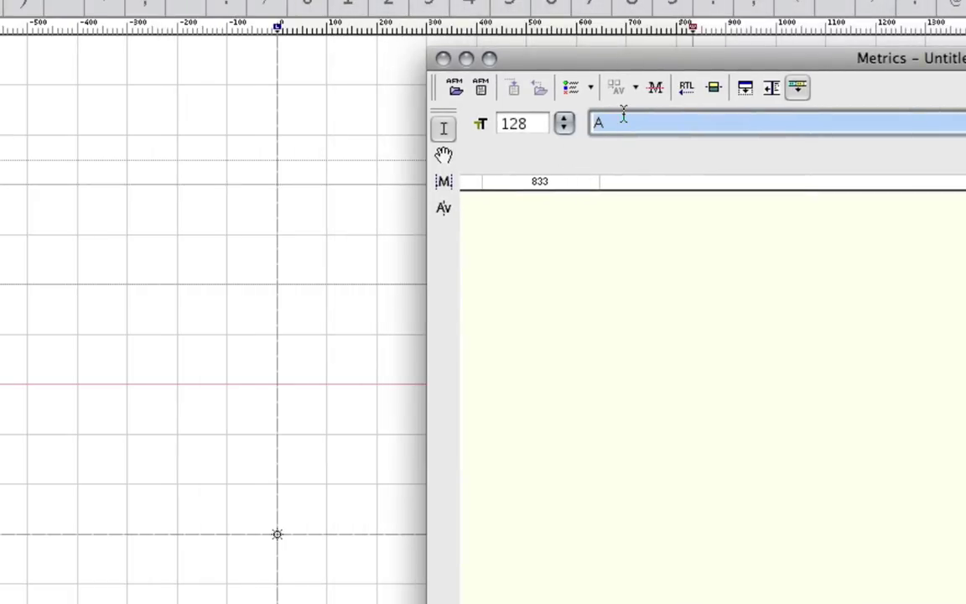
text(Hello)
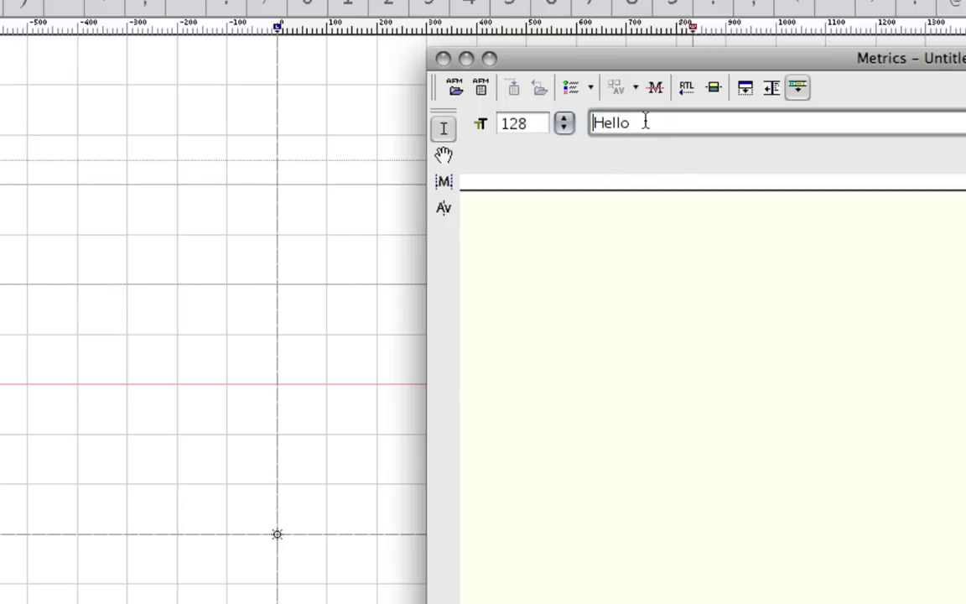
drag(616, 59, 423, 58)
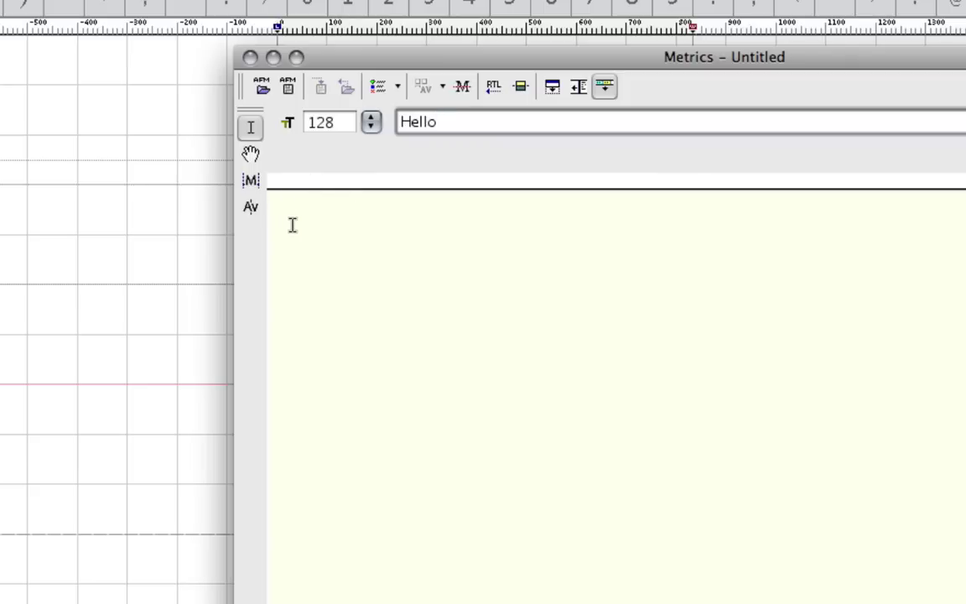
Set the metrics preview size to 48 and switch through Preview and Metrics to Kerning Mode.
click(370, 122)
click(394, 292)
click(370, 122)
click(388, 41)
click(259, 155)
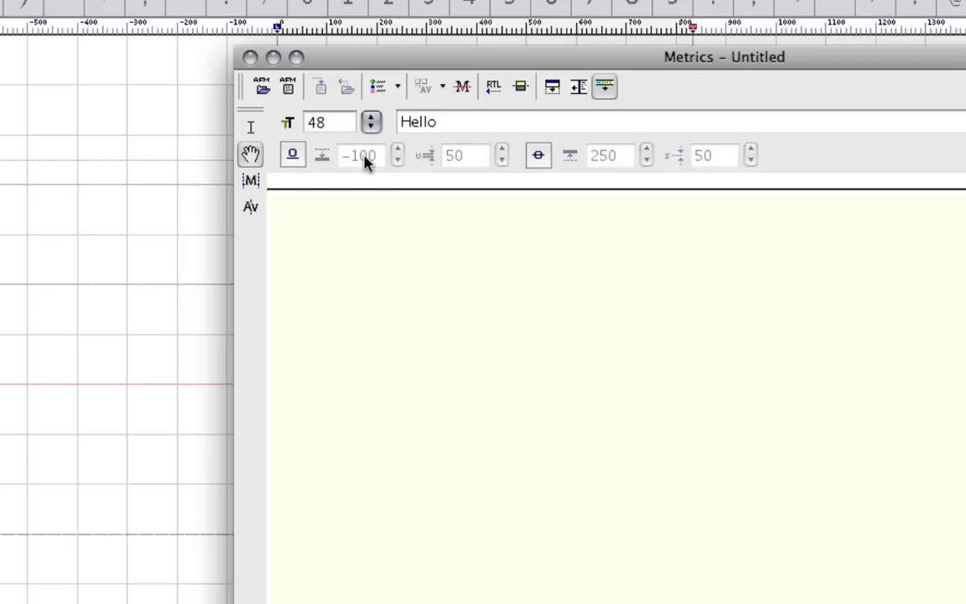
click(250, 186)
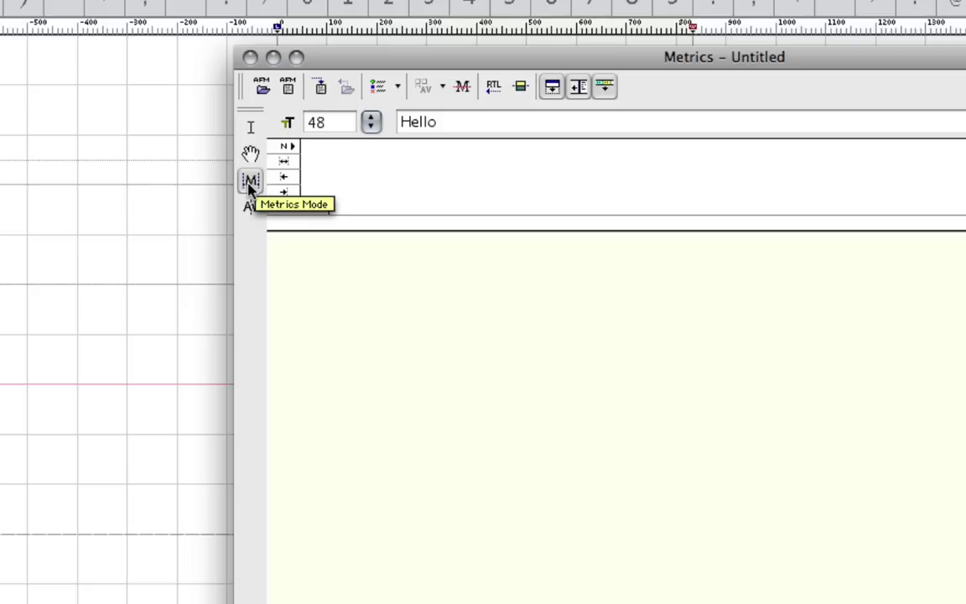
click(249, 211)
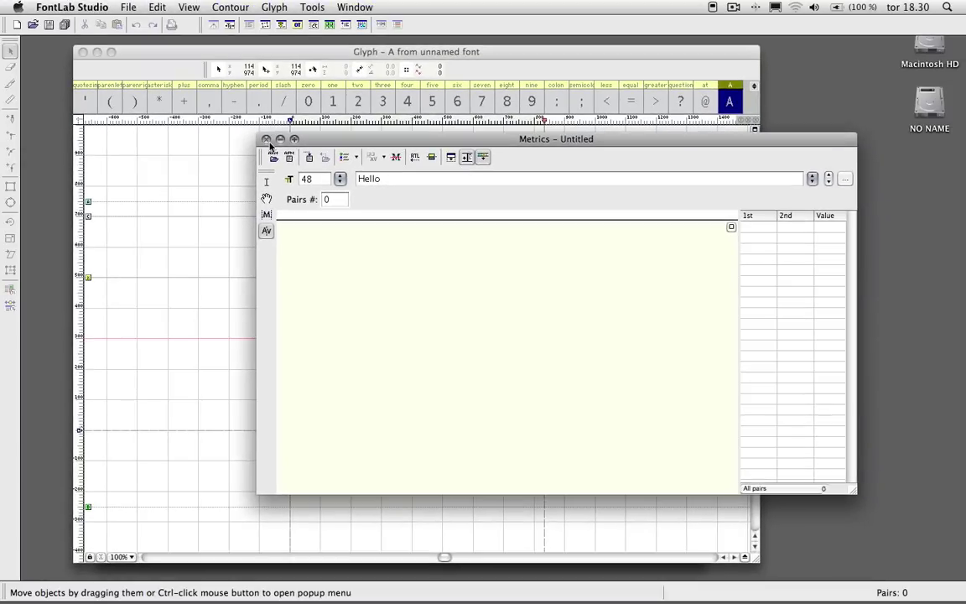
Close the Metrics window, then open, reposition and close the Transformation panel.
click(250, 57)
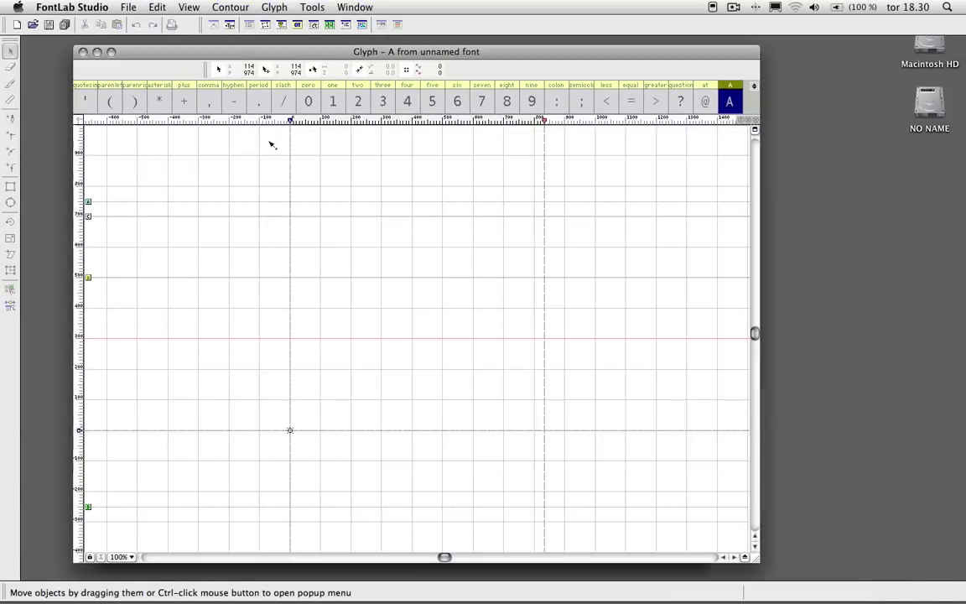
click(265, 24)
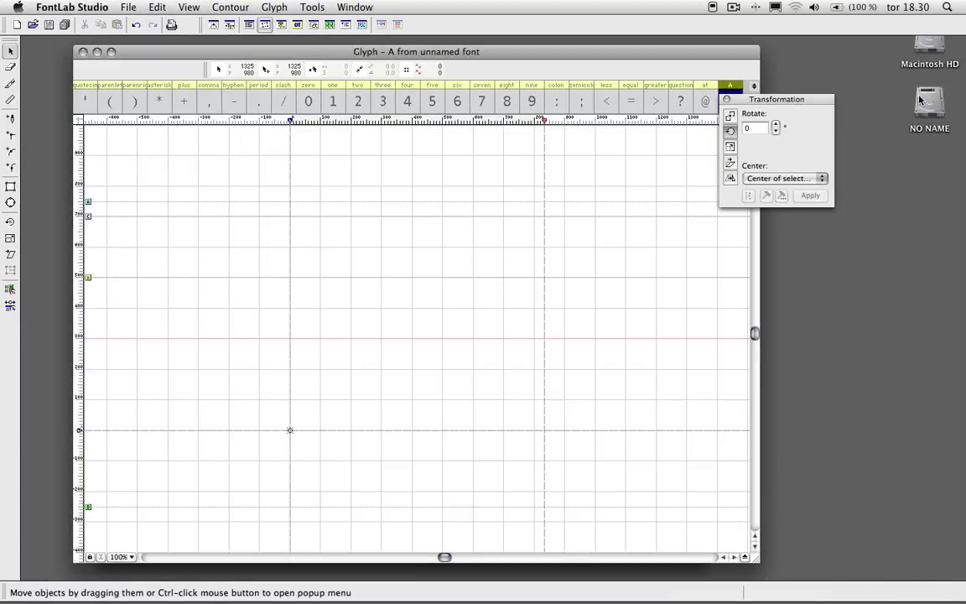
drag(827, 100, 891, 253)
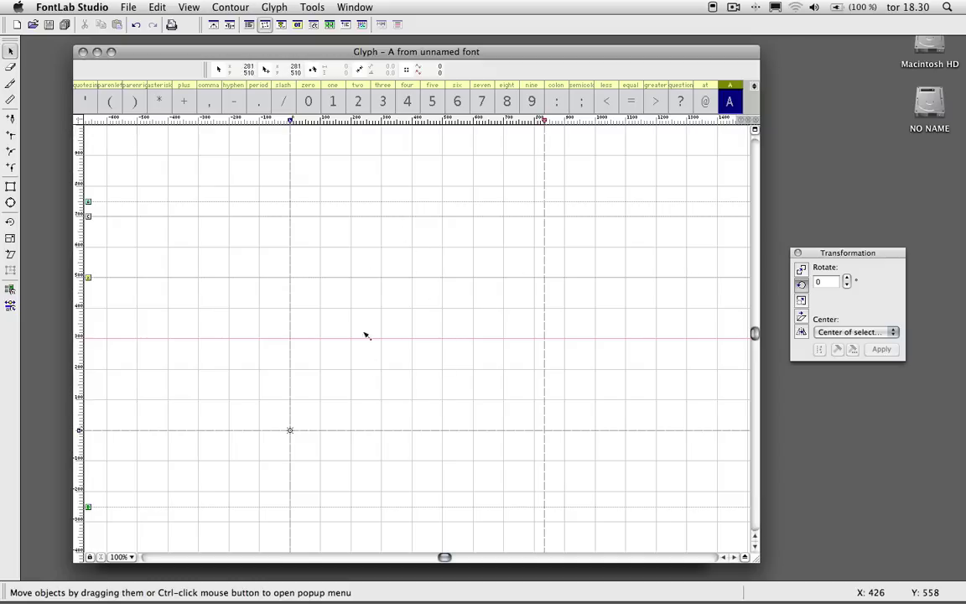
drag(838, 256, 825, 243)
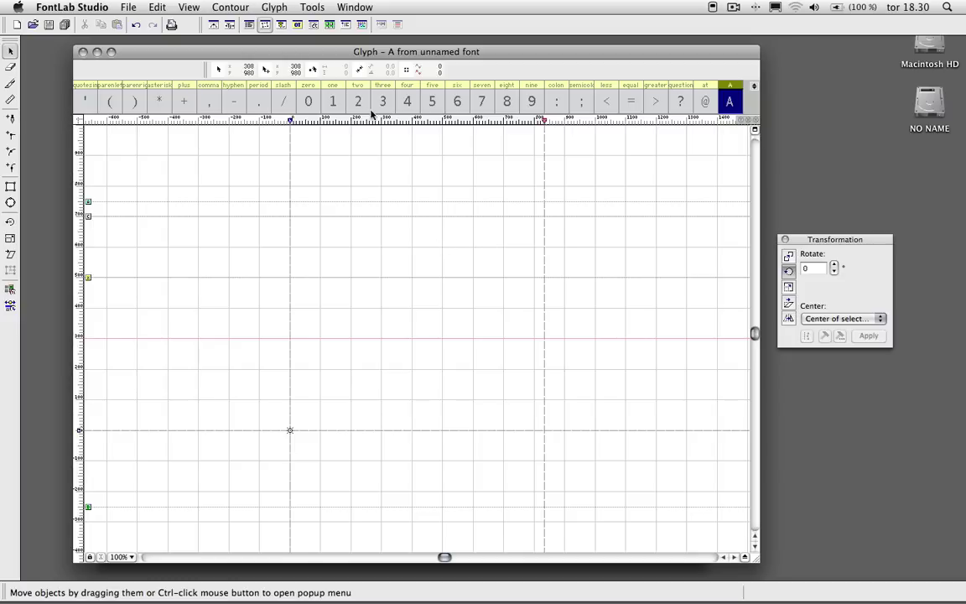
click(785, 239)
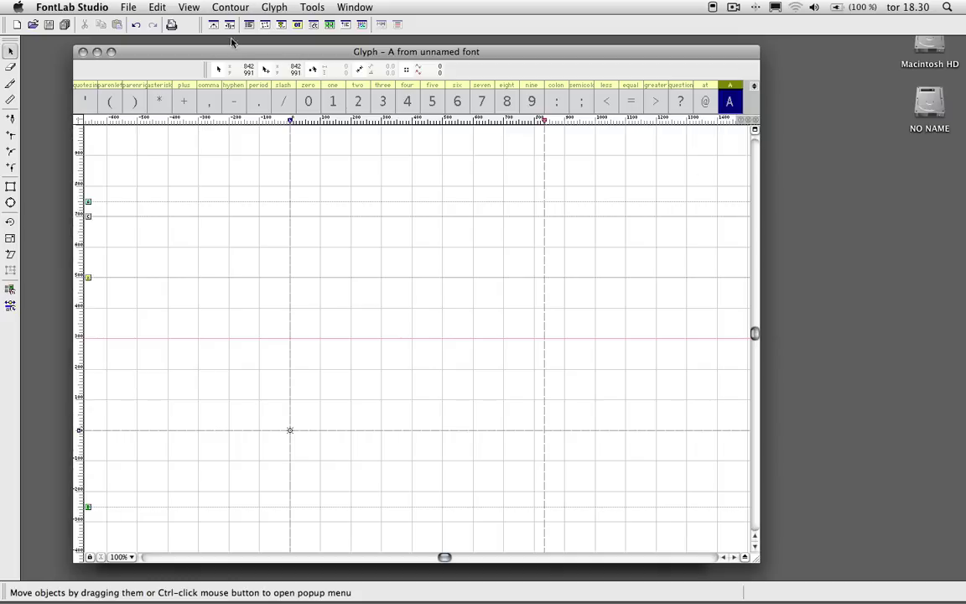
click(298, 26)
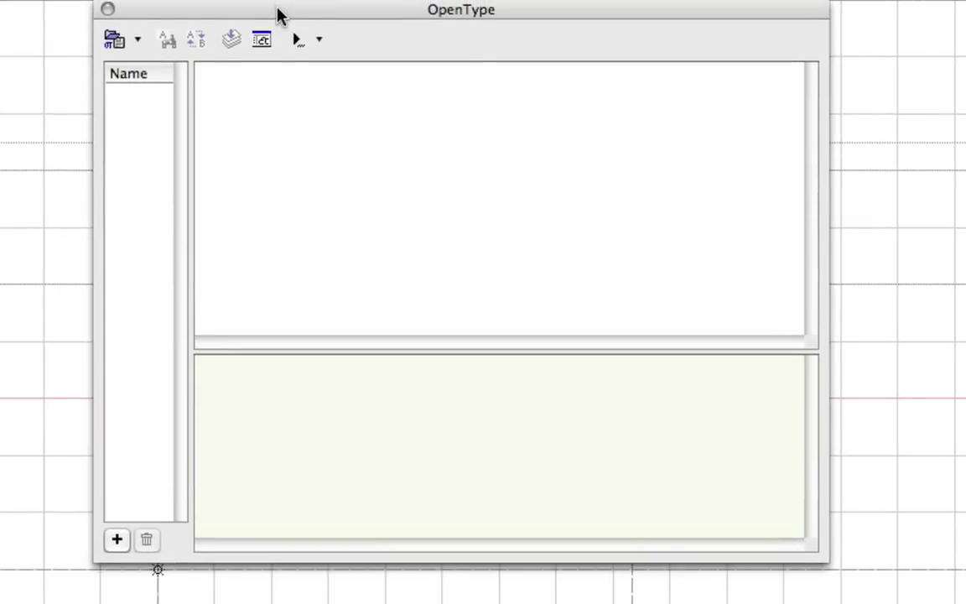
drag(279, 14, 284, 13)
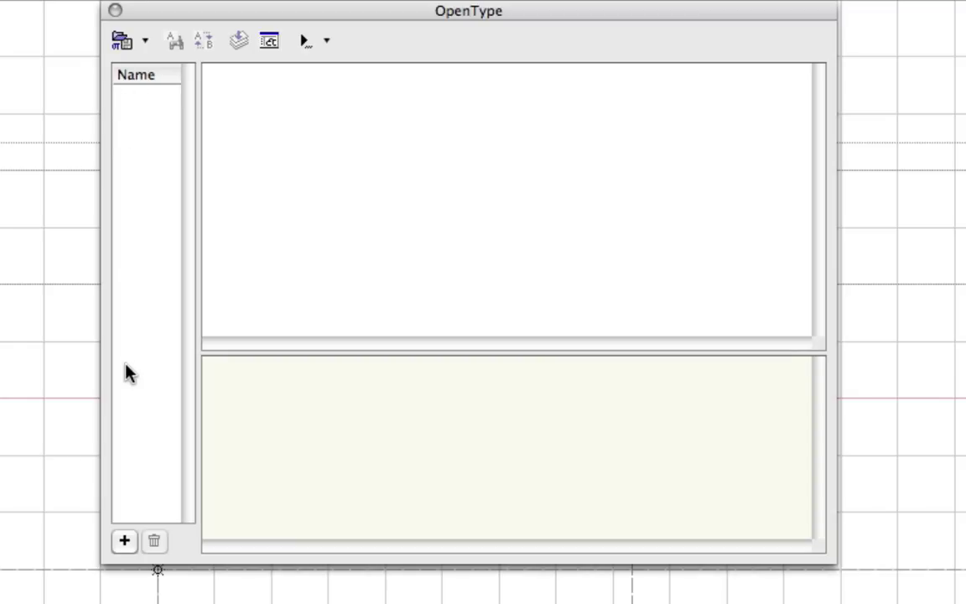
click(124, 542)
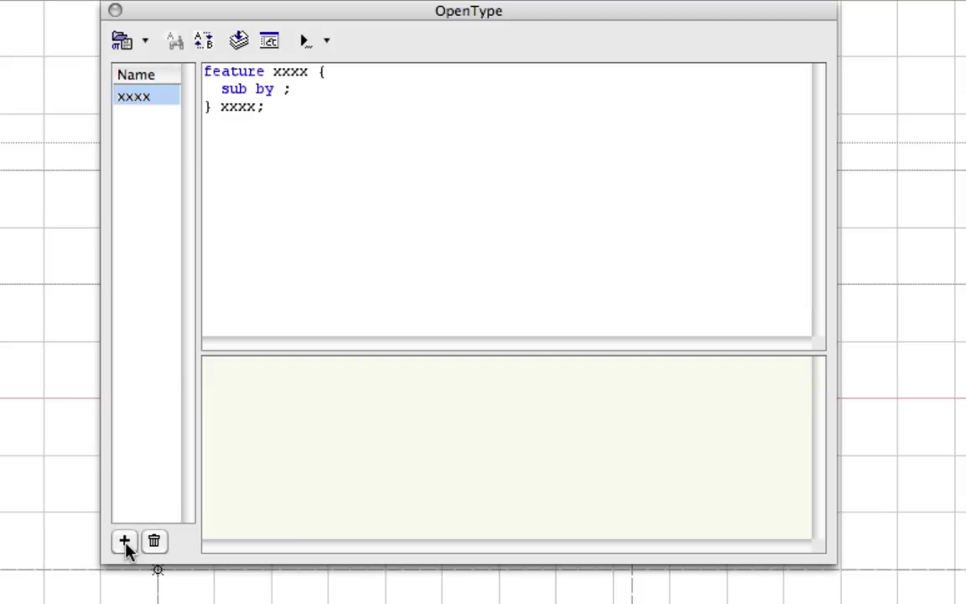
double_click(280, 72)
key(super+a)
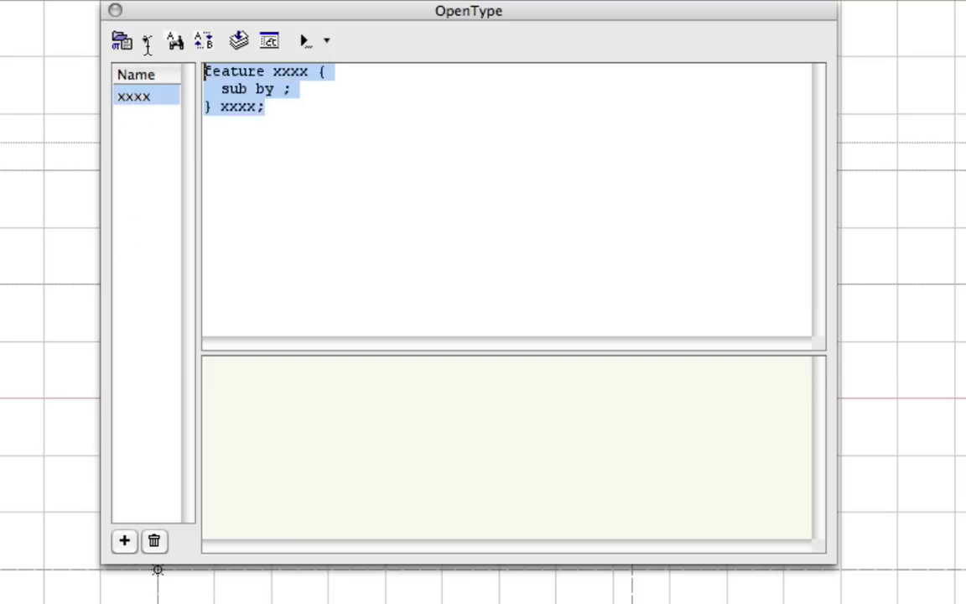
key(BackSpace)
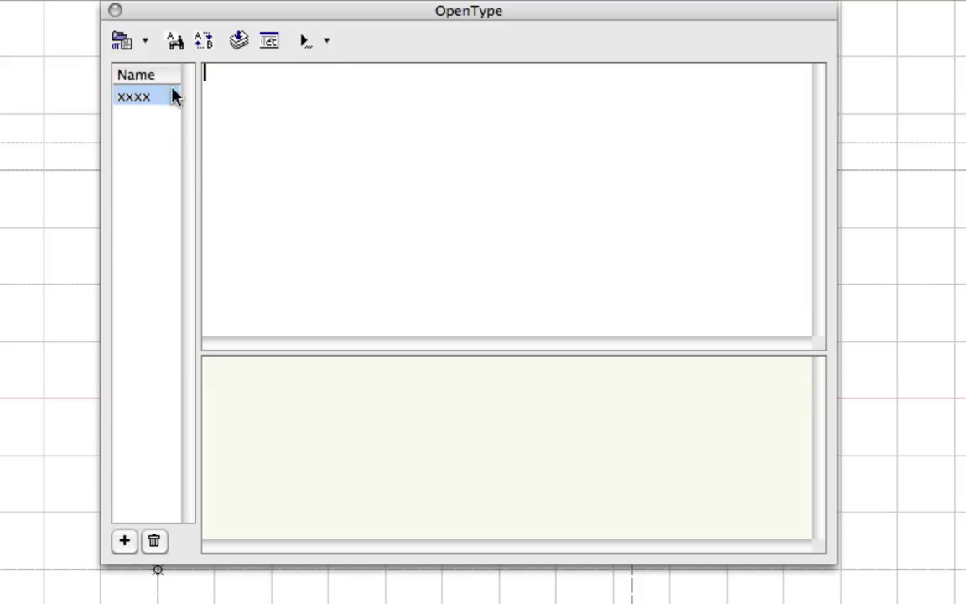
click(155, 541)
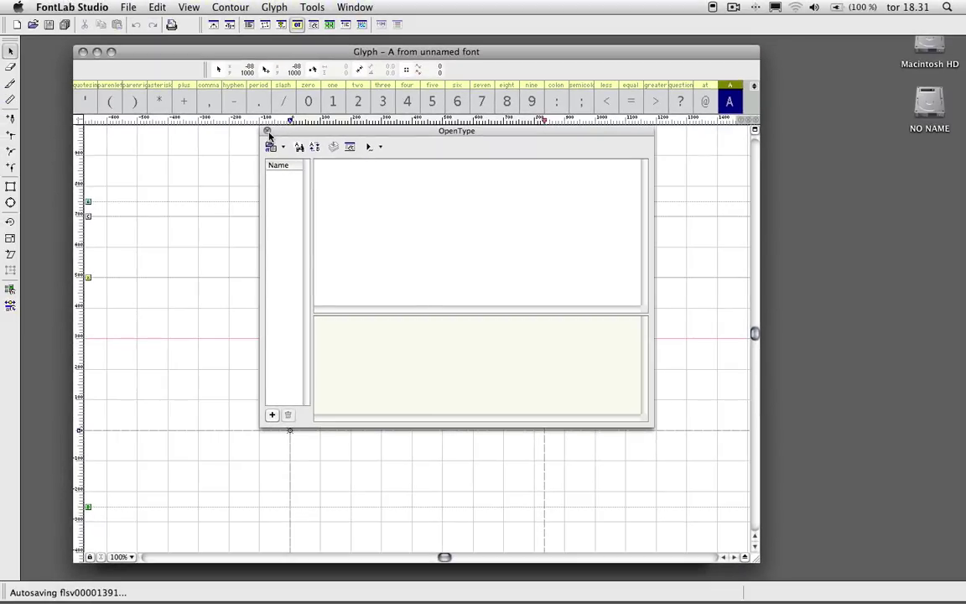
Close OpenType and open Preview, browsing OpenType Features, size 96, then the Anchors page.
click(268, 131)
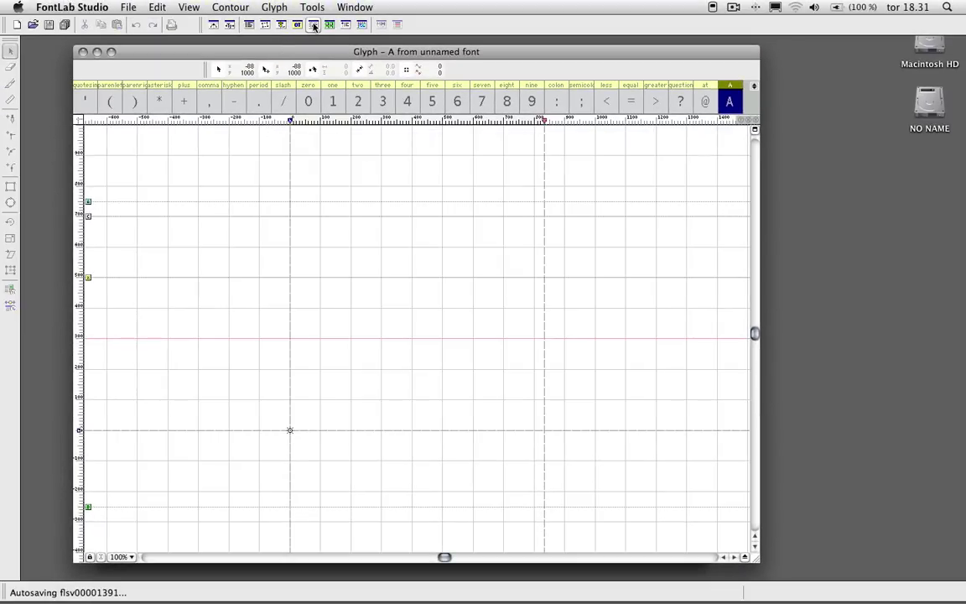
click(312, 26)
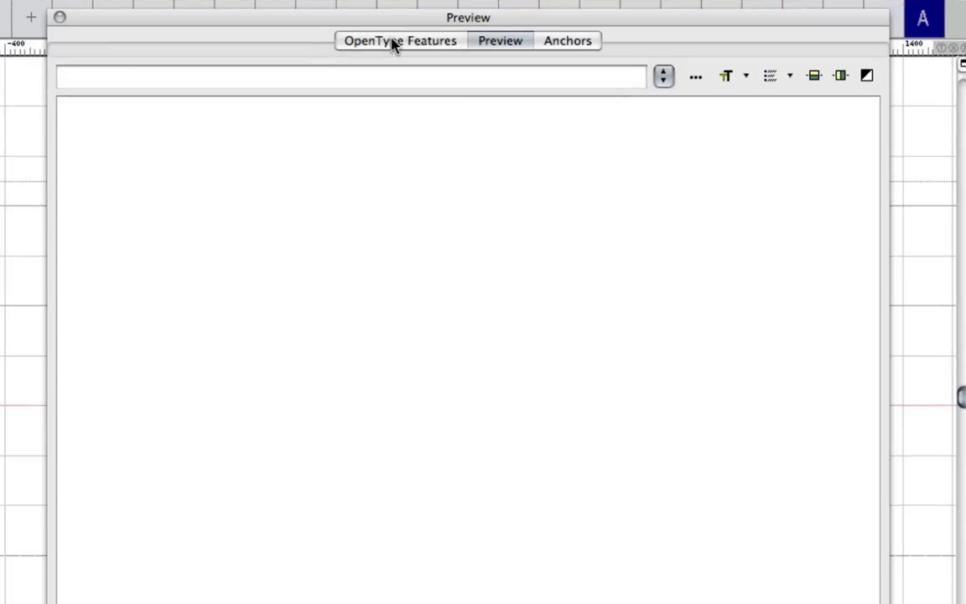
click(394, 42)
click(495, 42)
click(344, 83)
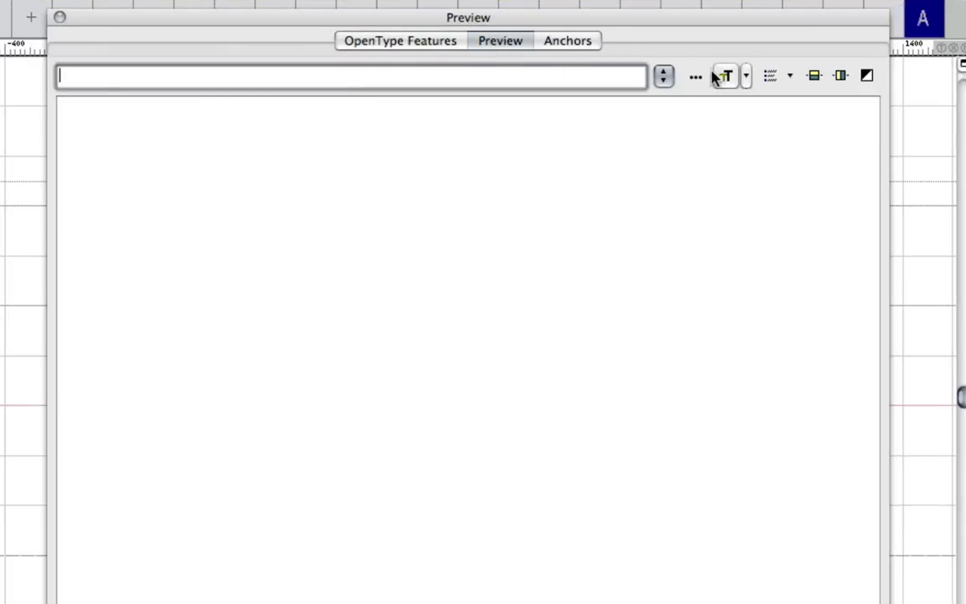
click(747, 77)
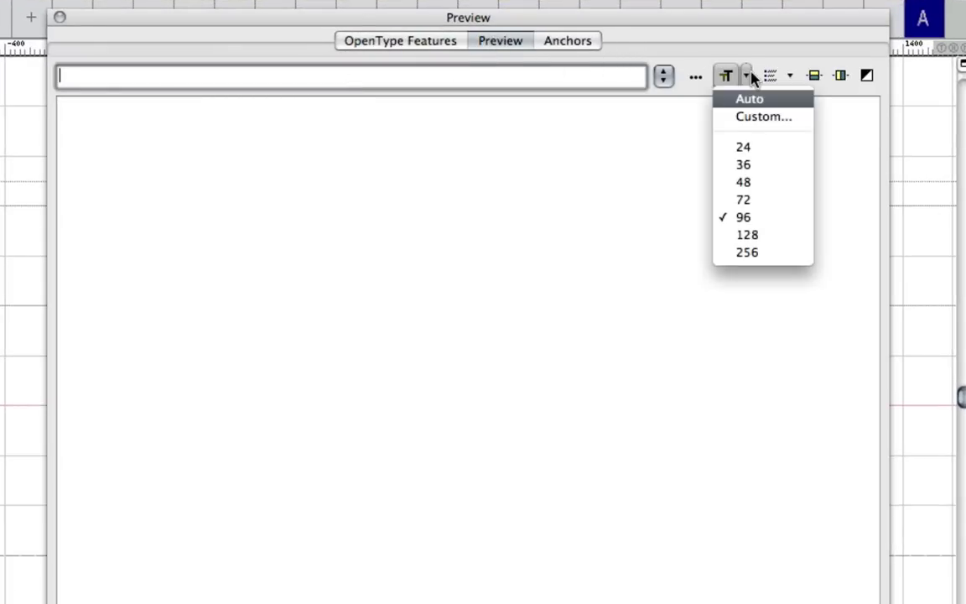
click(685, 162)
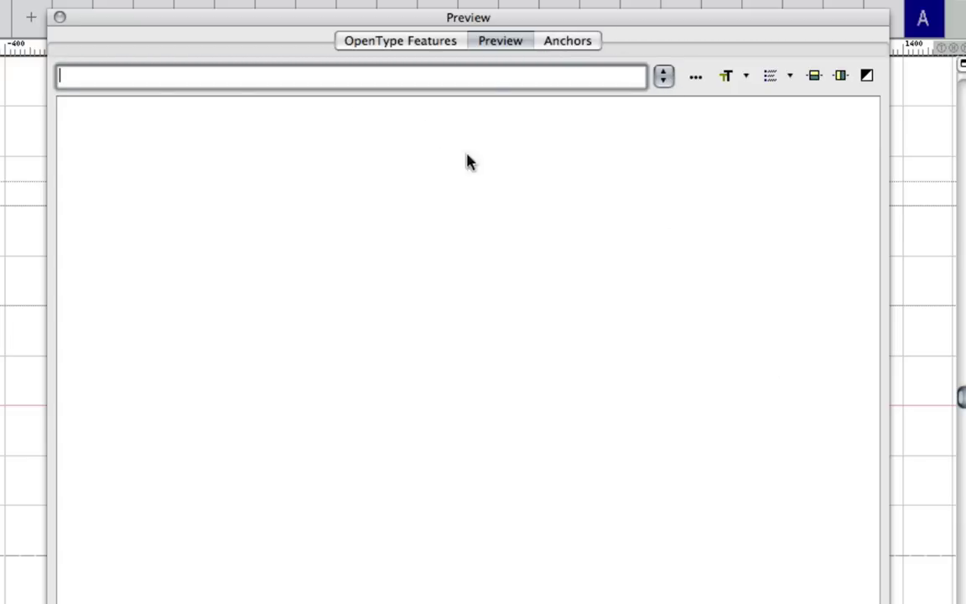
click(567, 40)
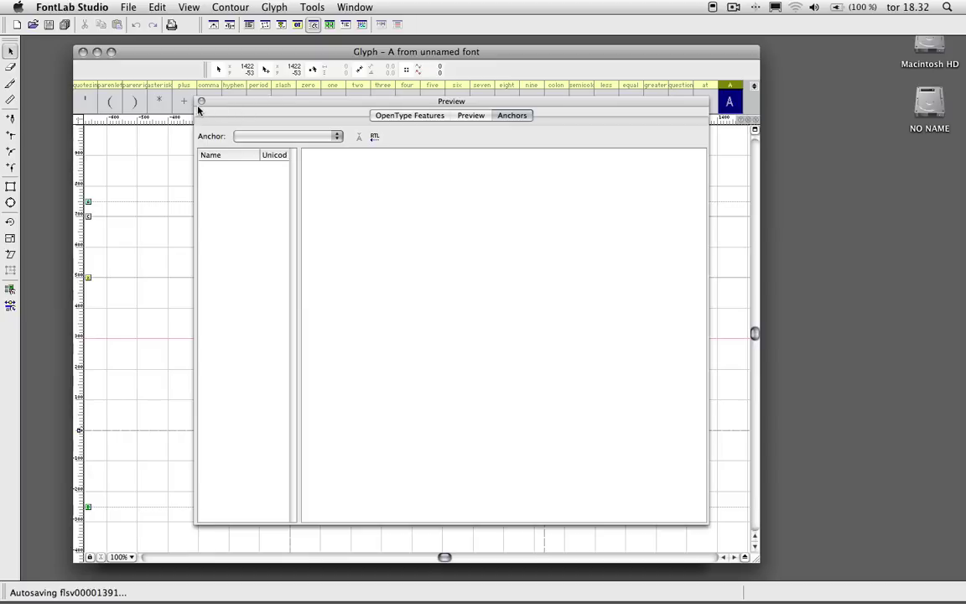
Close Preview, then explore the Classes panel's new-class menu without creating a class, and close it.
click(201, 100)
click(330, 24)
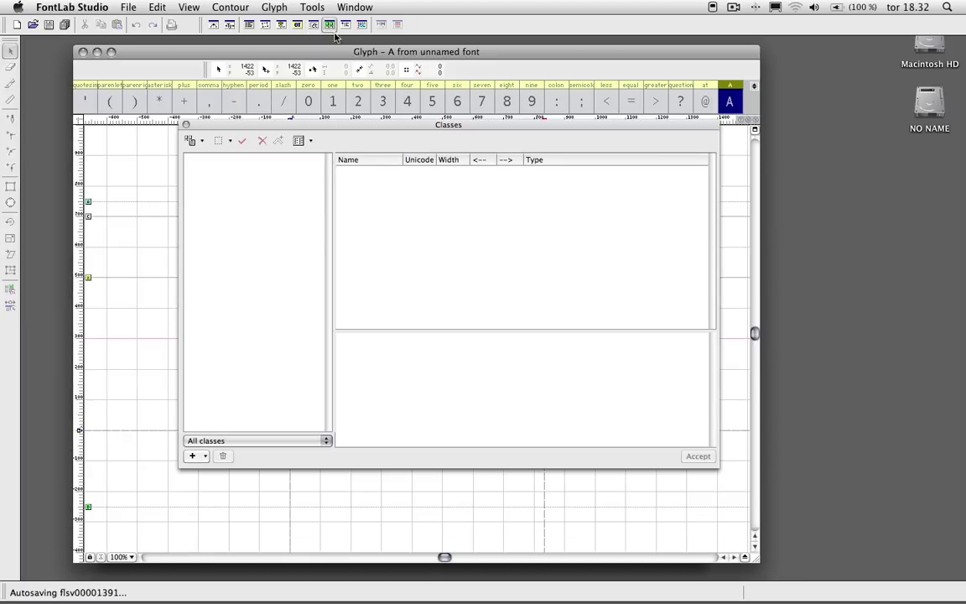
drag(347, 121, 348, 128)
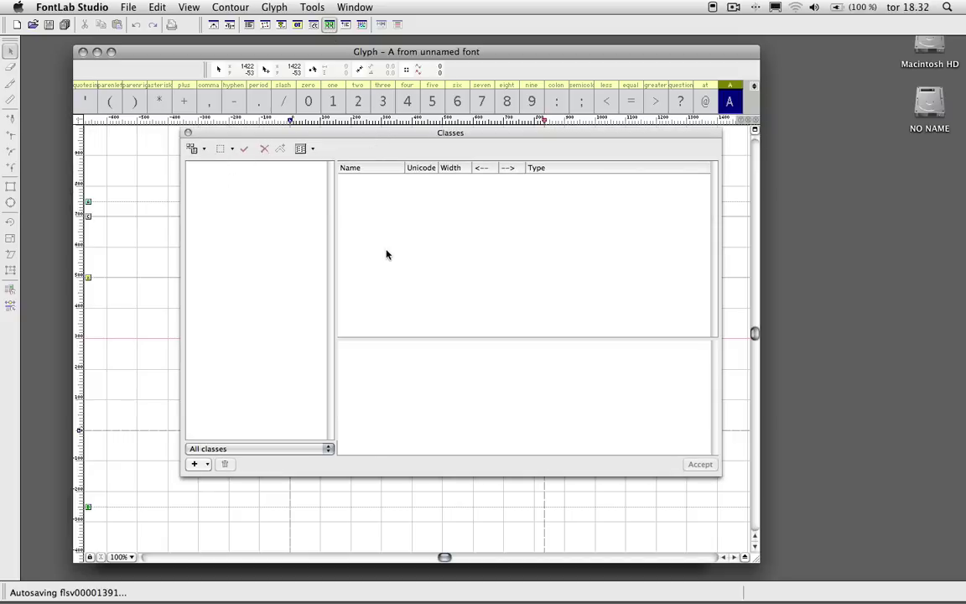
click(365, 369)
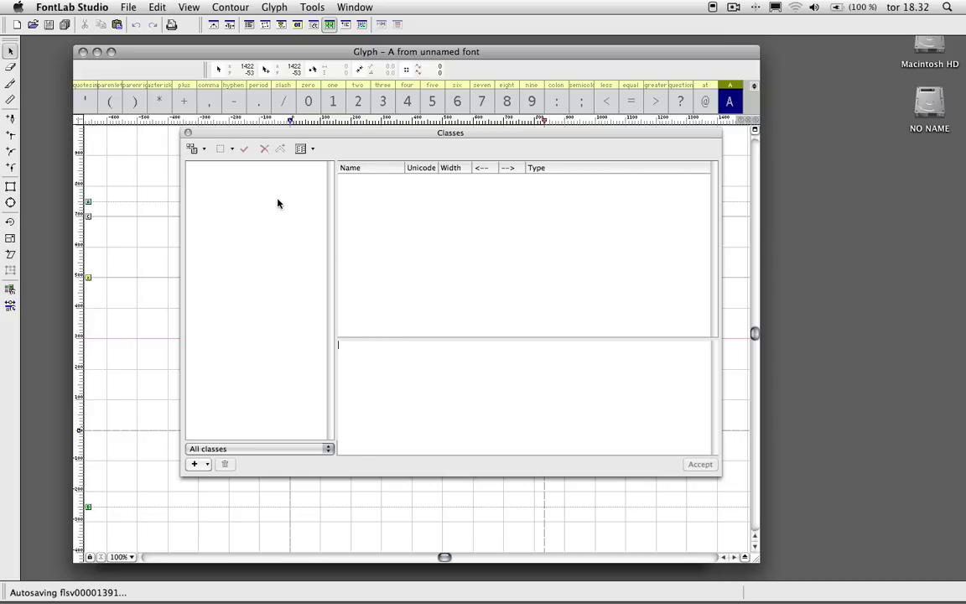
click(206, 465)
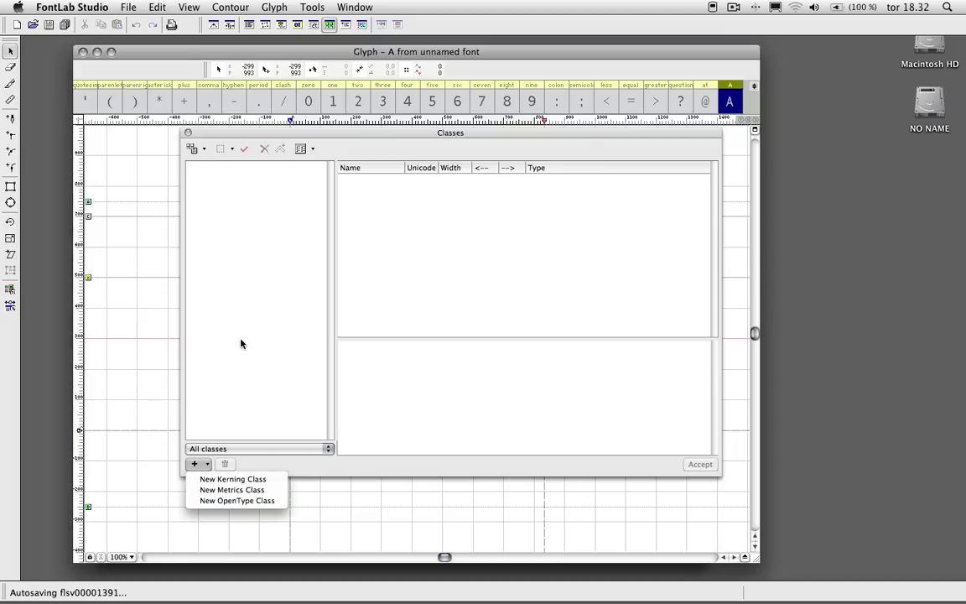
click(196, 133)
click(189, 134)
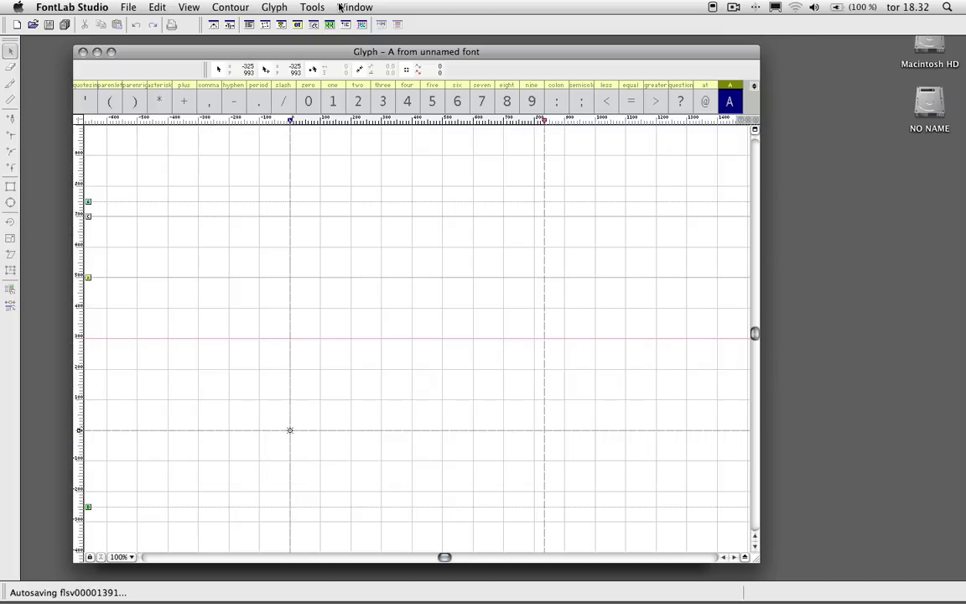
click(345, 25)
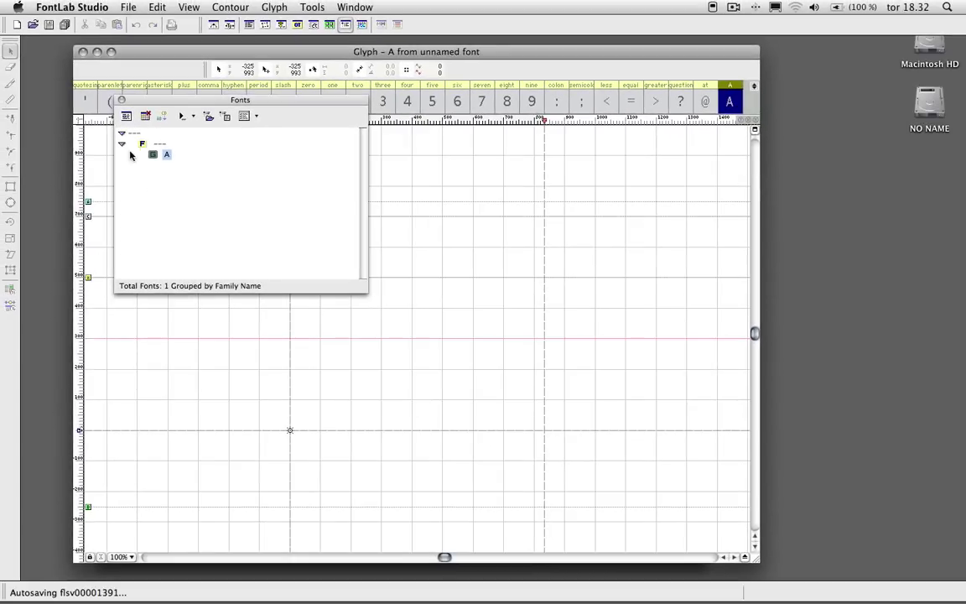
click(42, 116)
click(122, 143)
click(122, 100)
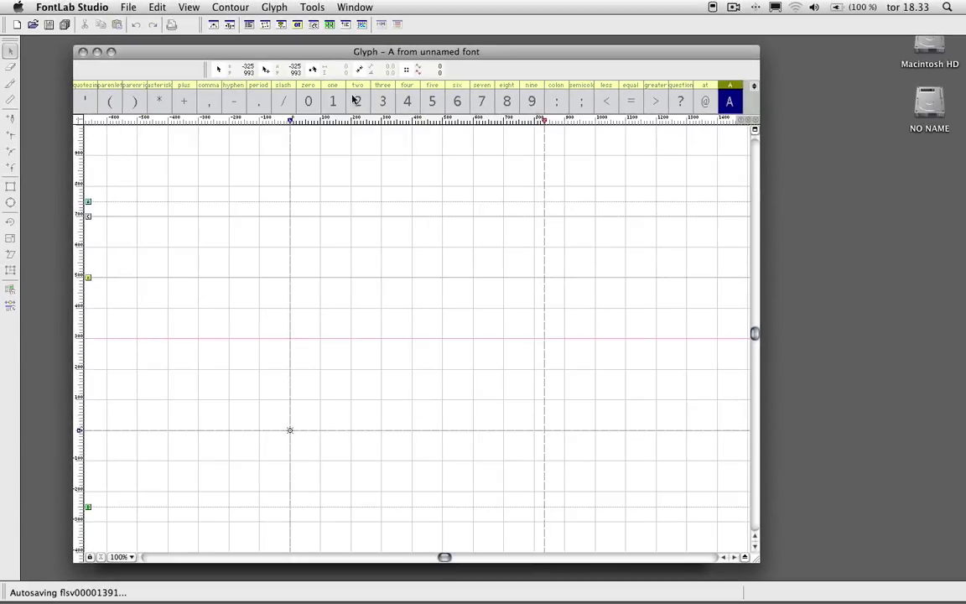
drag(239, 56, 238, 57)
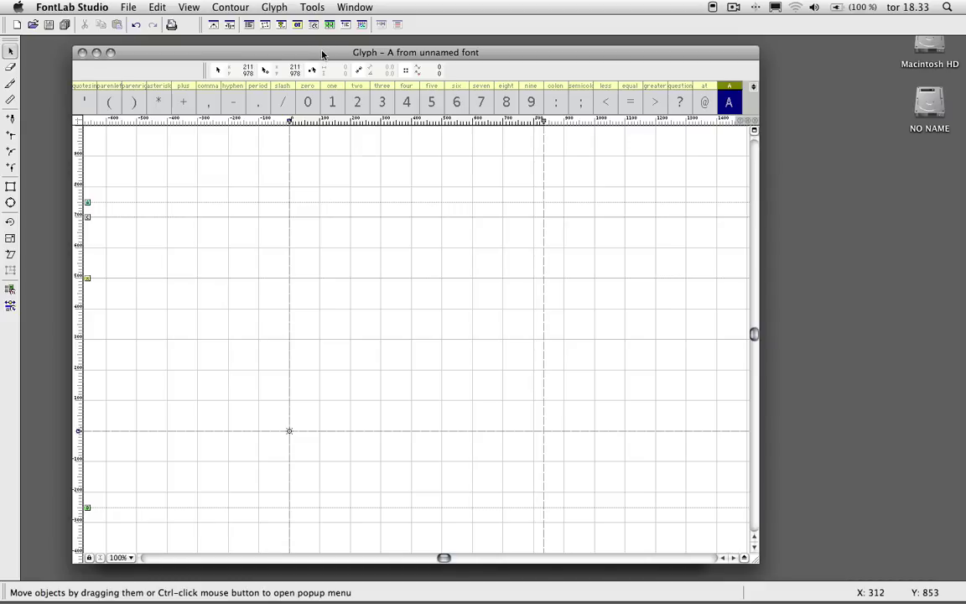
Open the Editing Layers panel from Window > Panels and move it left beside the glyph canvas.
click(355, 7)
mouse_move(382, 56)
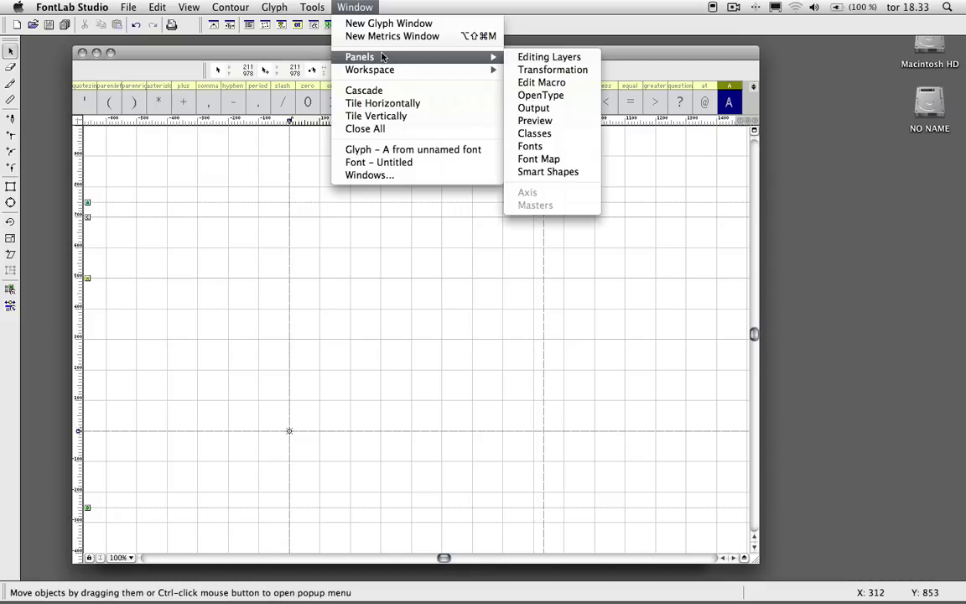
click(369, 6)
click(362, 7)
mouse_move(475, 56)
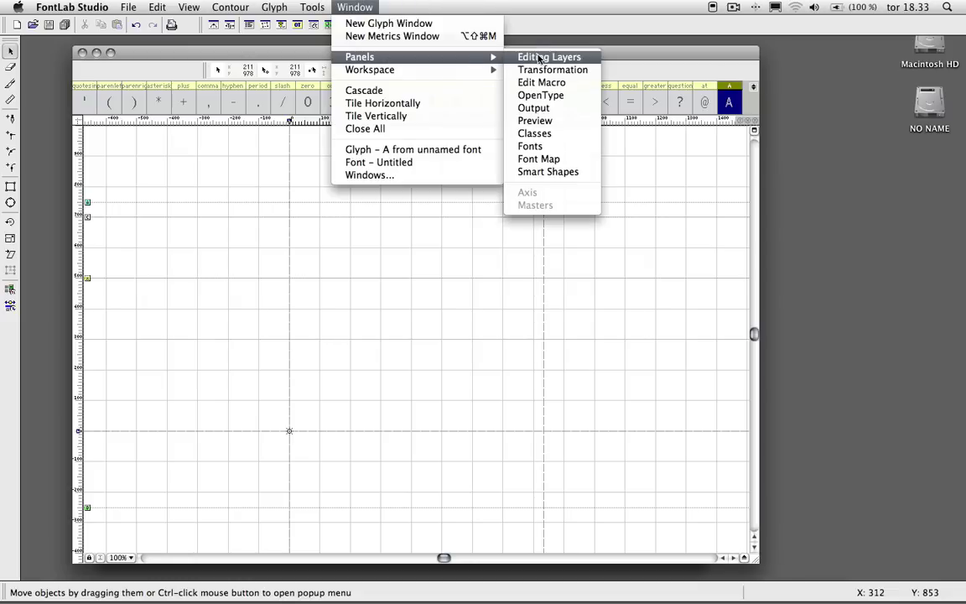
click(540, 58)
drag(832, 222, 665, 198)
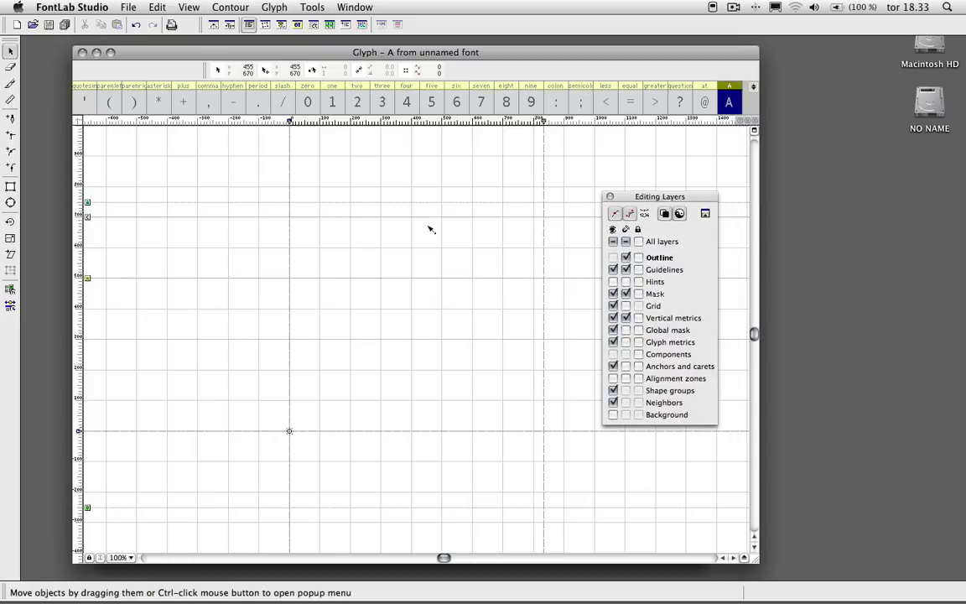
Draw a closed filled triangle in glyph A with nodes at 24,11, 391,701 and 809,11.
click(11, 118)
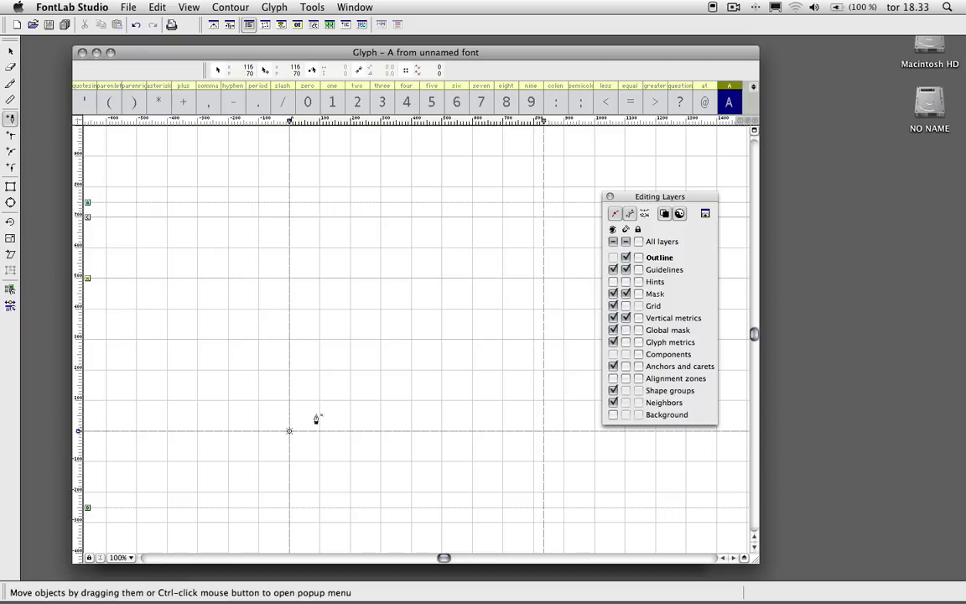
click(296, 429)
click(409, 217)
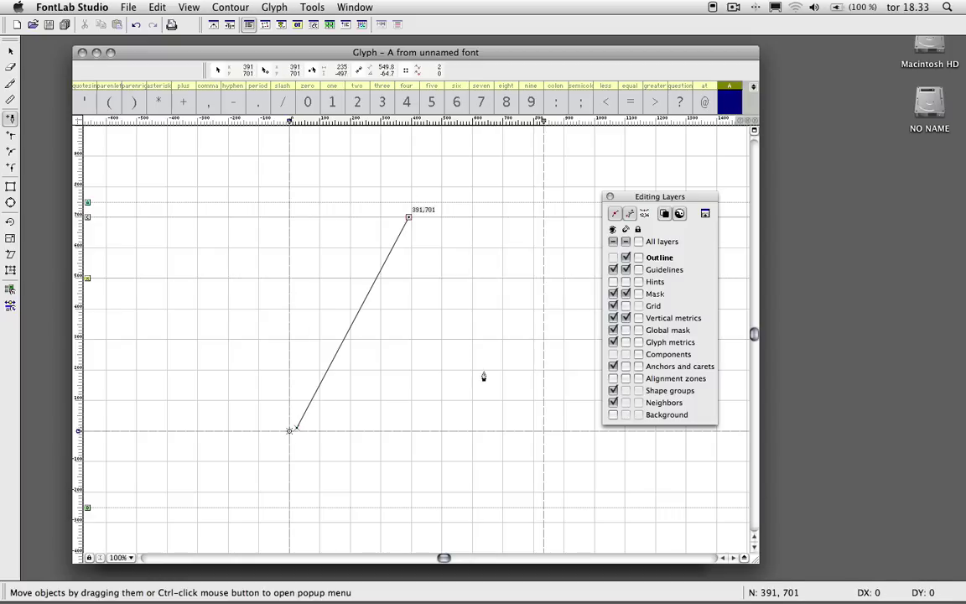
click(536, 428)
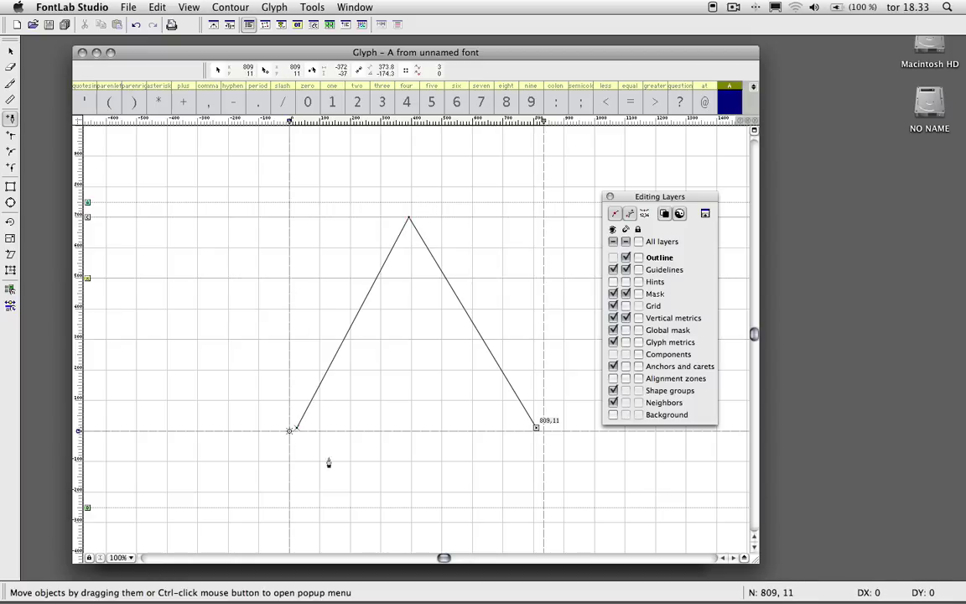
click(296, 428)
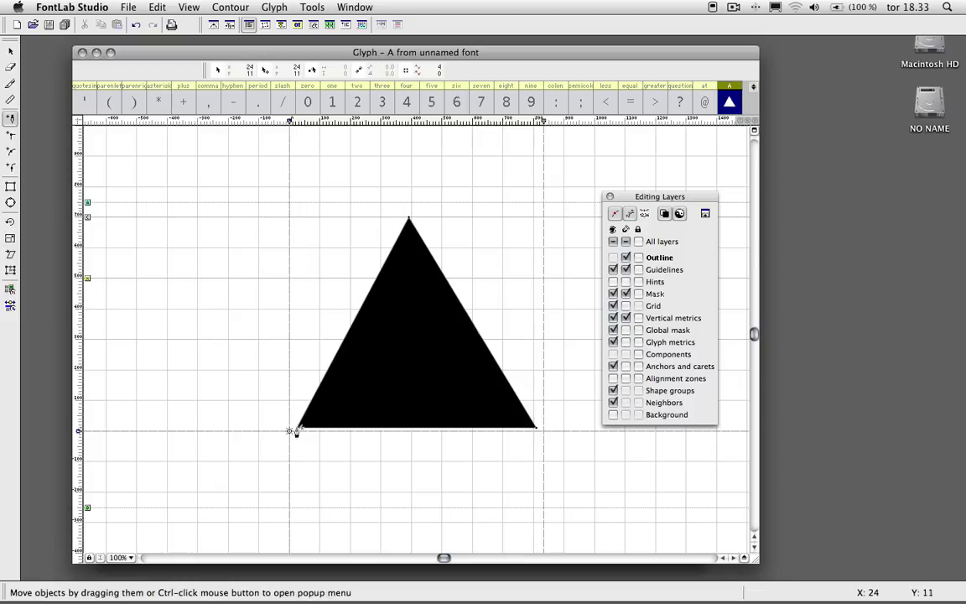
click(11, 51)
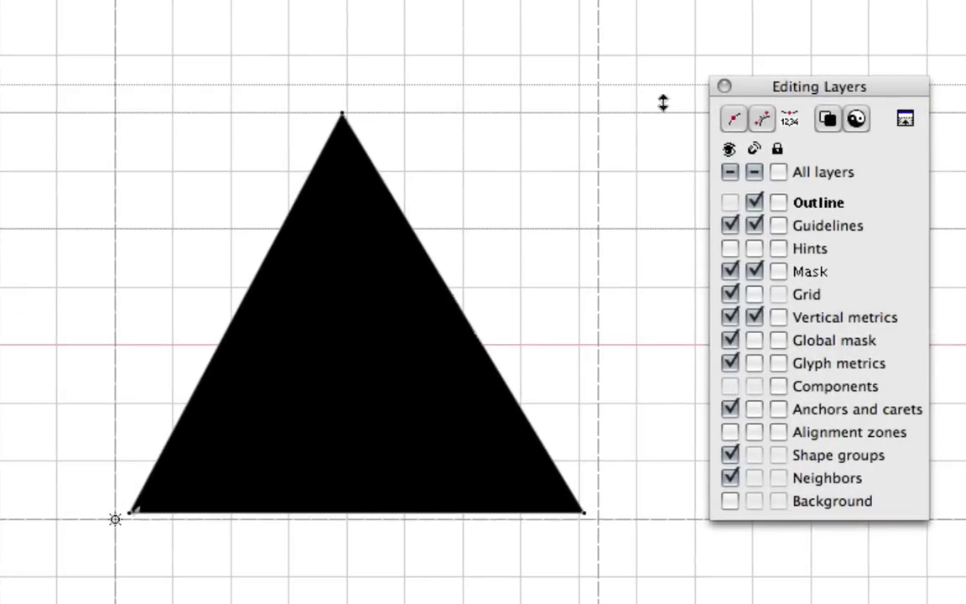
Turn on Show nodes and Show control vectors in Editing Layers, then select the triangle's apex.
drag(844, 81, 843, 89)
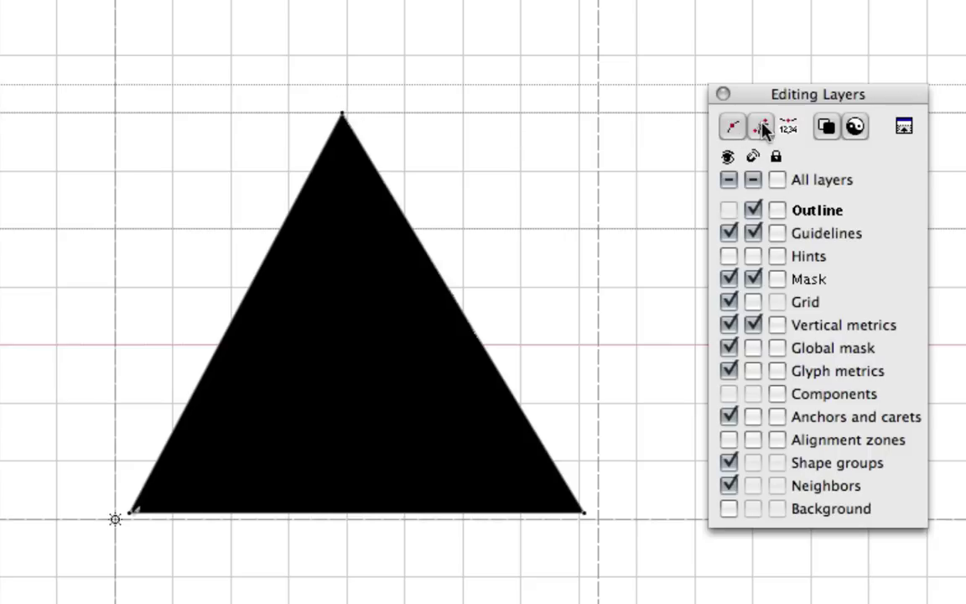
click(731, 130)
click(731, 130)
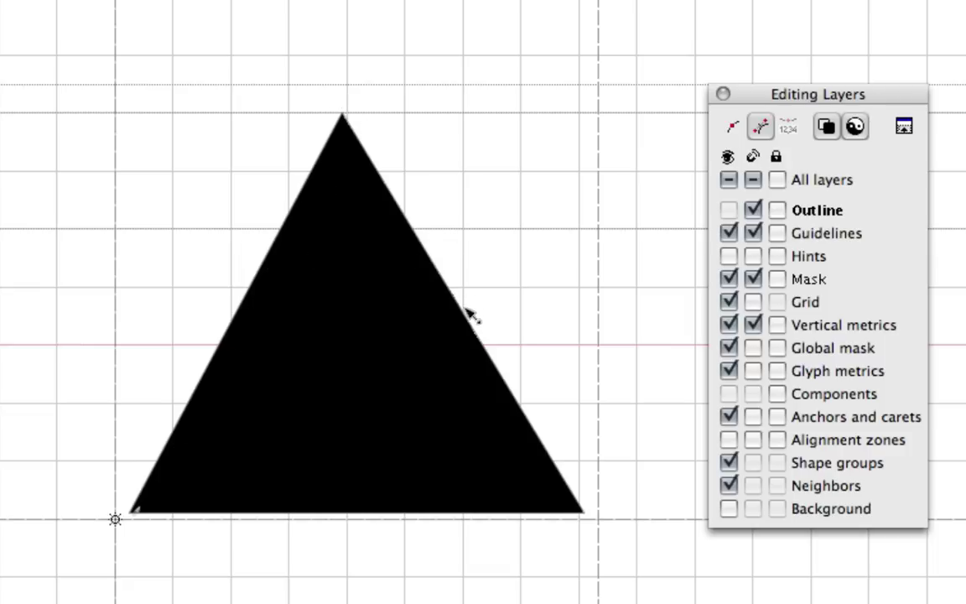
click(728, 127)
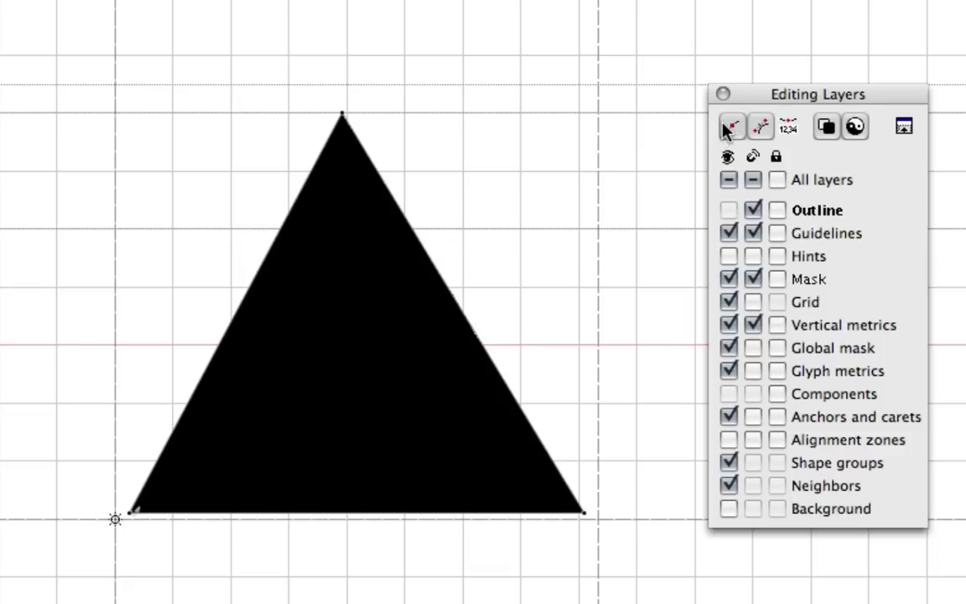
click(761, 128)
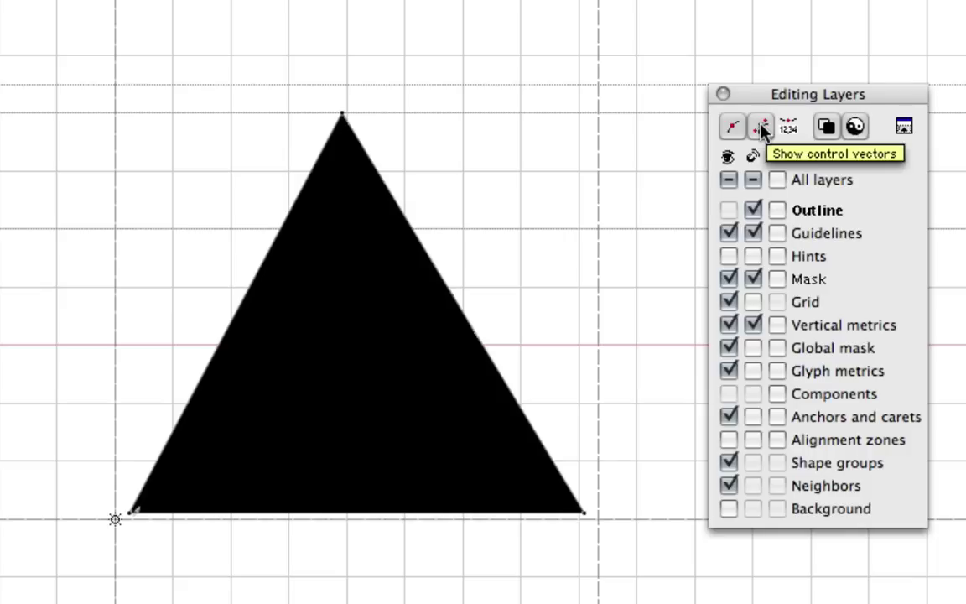
click(342, 115)
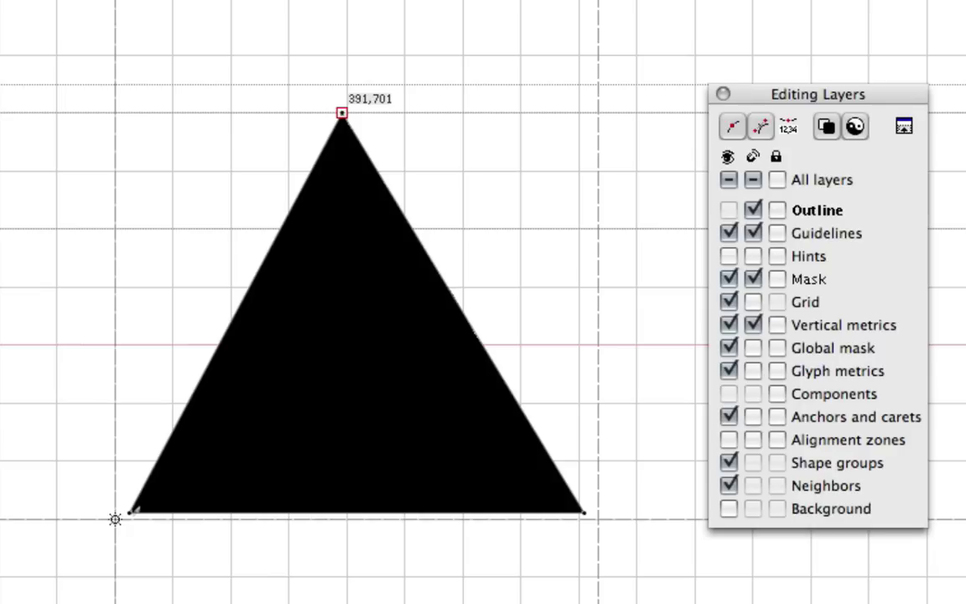
Draw a closed curved blob above the triangle's apex and turn off FontAudit markers.
click(474, 55)
drag(447, 136, 518, 183)
click(522, 90)
click(474, 55)
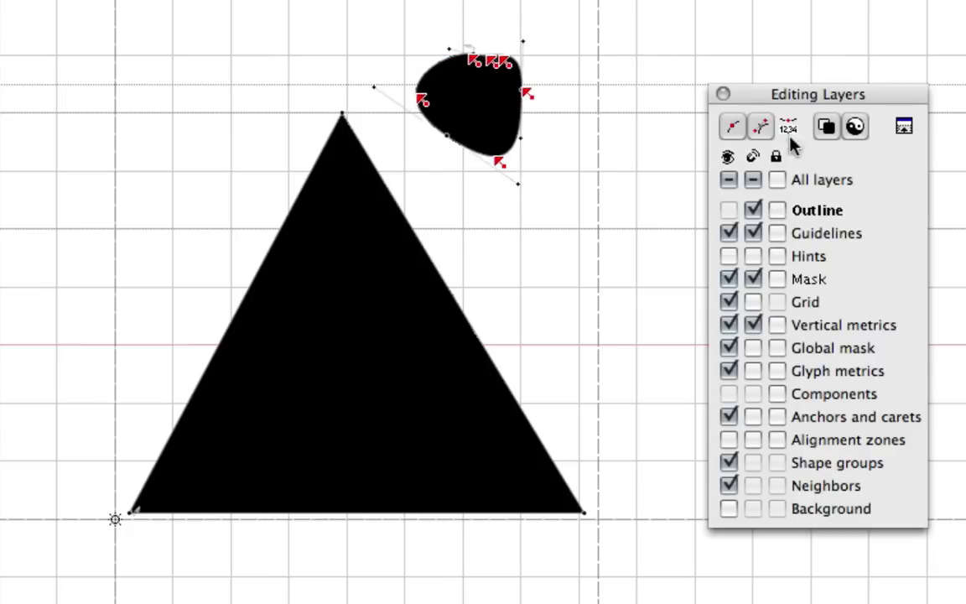
click(852, 128)
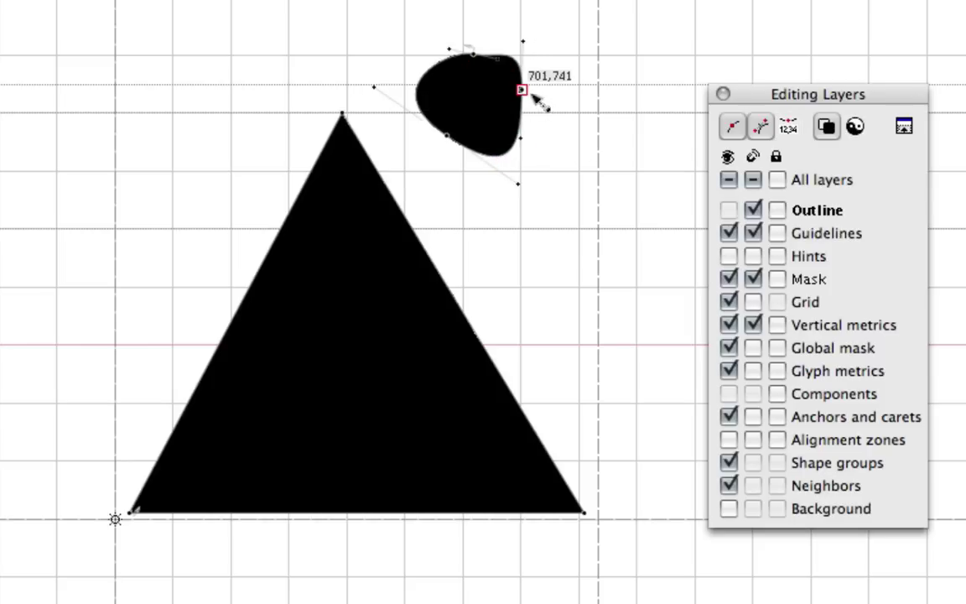
Bulge the blob's right node and handles outward, then re-enable Show control vectors.
drag(528, 93, 539, 44)
click(731, 126)
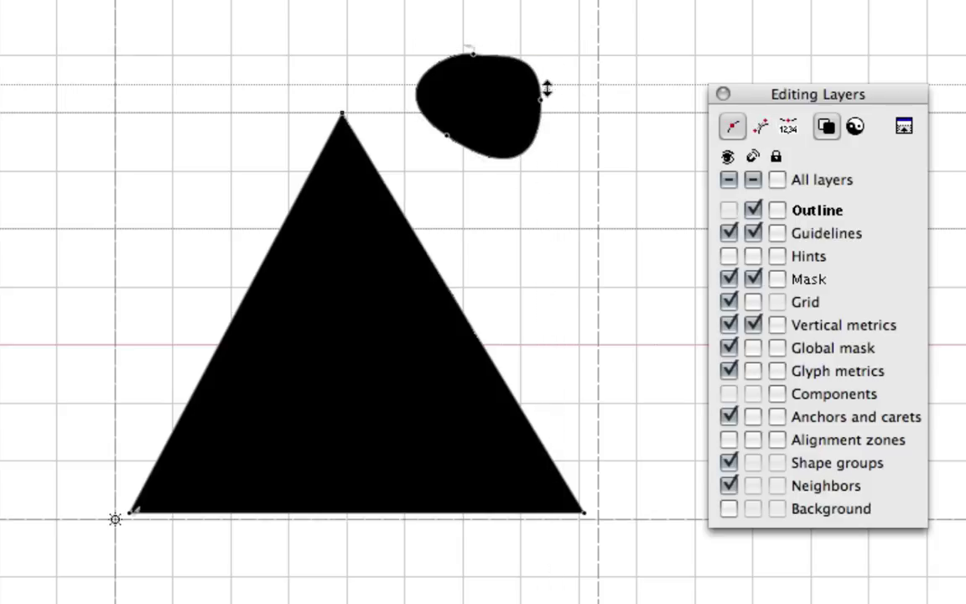
mouse_move(541, 45)
mouse_down()
mouse_move(551, 50)
mouse_move(545, 67)
mouse_move(539, 57)
mouse_up()
drag(544, 154, 545, 147)
click(566, 168)
click(759, 130)
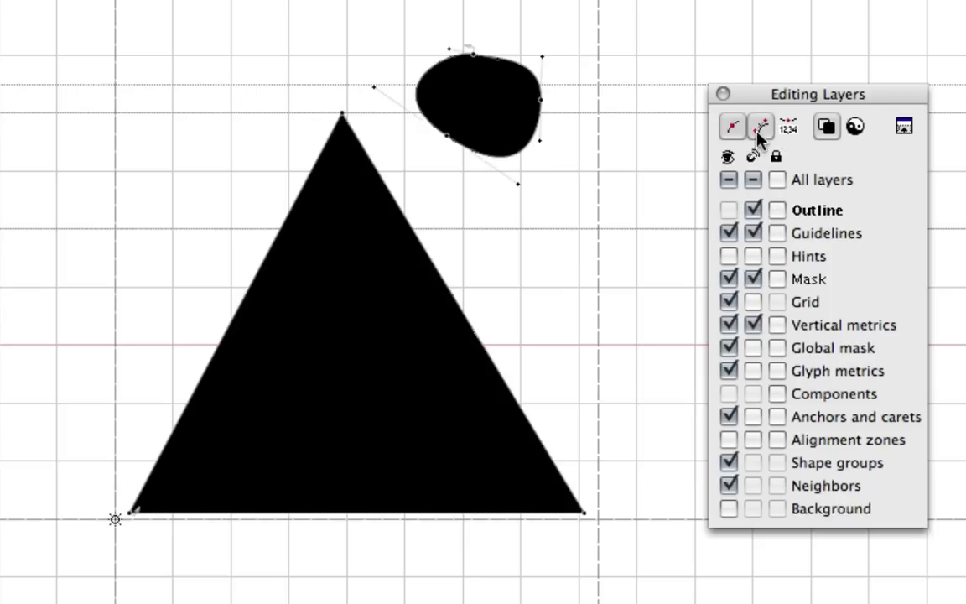
click(787, 124)
Toggle node coordinate labels on and off several times, ending with them hidden.
click(788, 126)
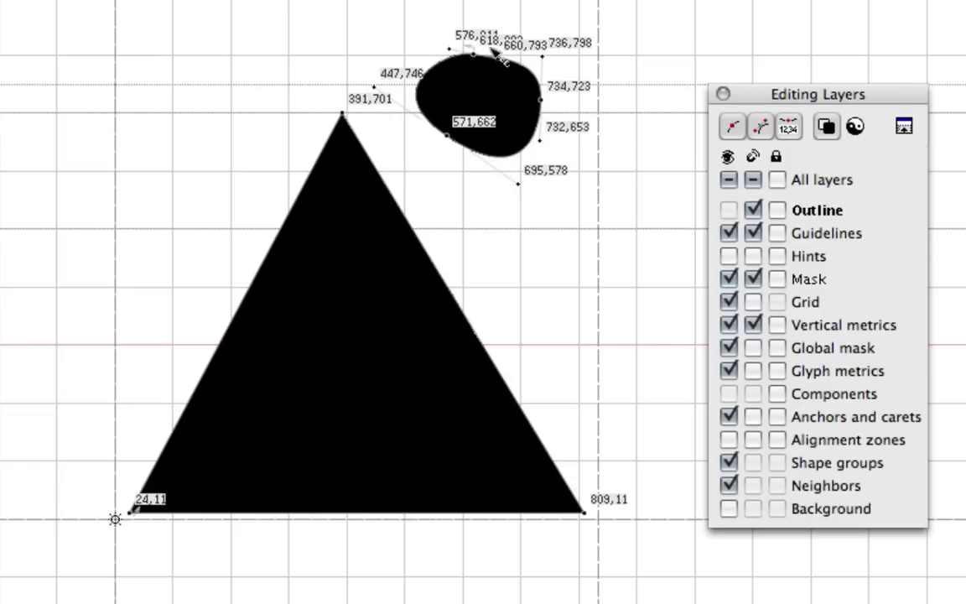
click(788, 126)
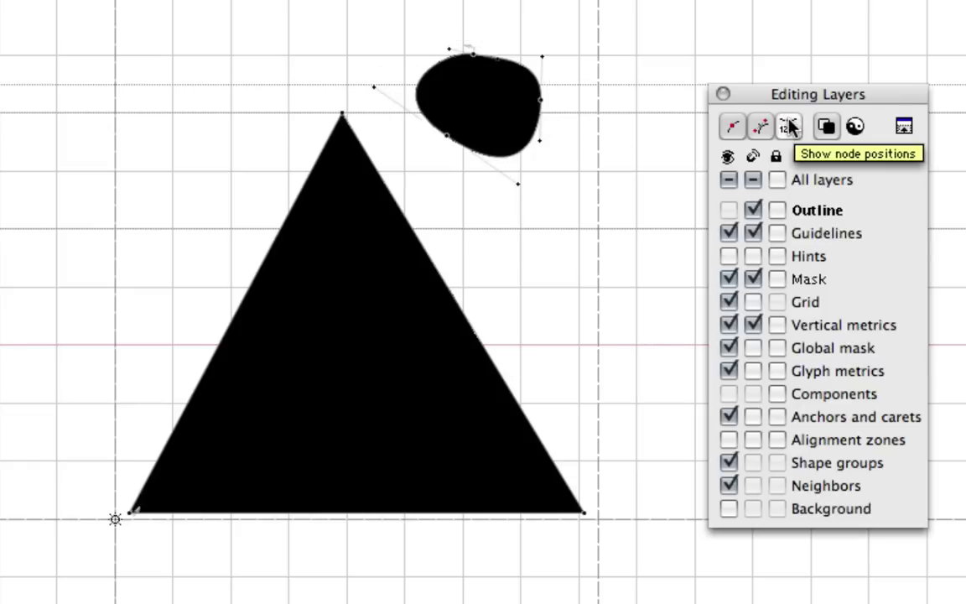
click(788, 126)
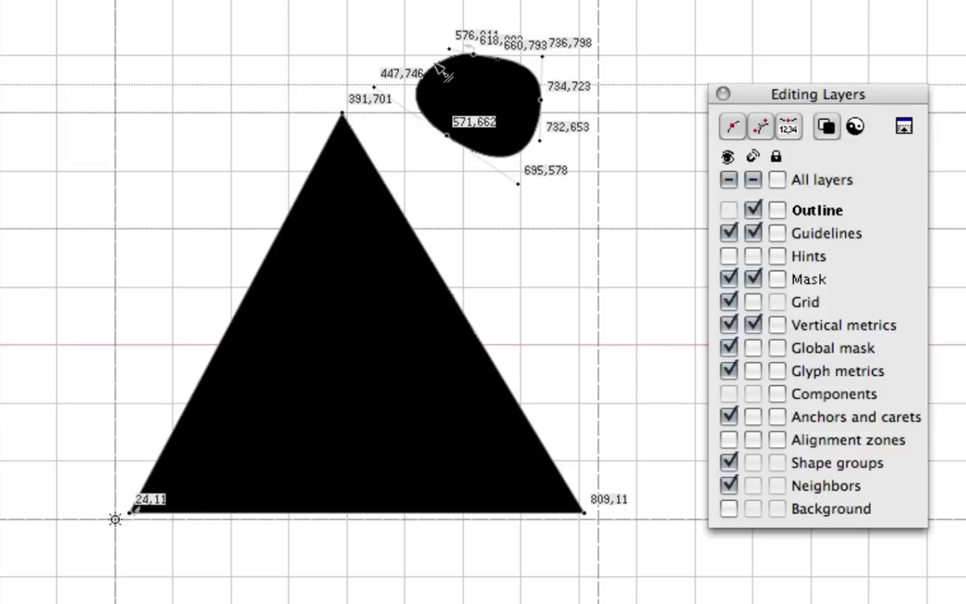
click(792, 127)
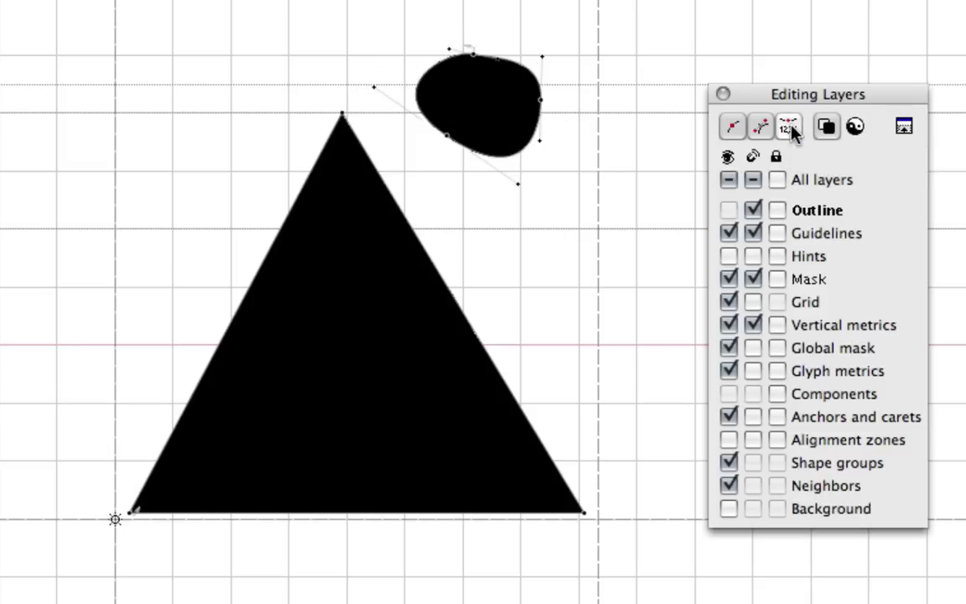
click(792, 127)
click(792, 128)
Switch between outline-only and solid black fill, then turn on FontAudit markers for the blob.
click(827, 126)
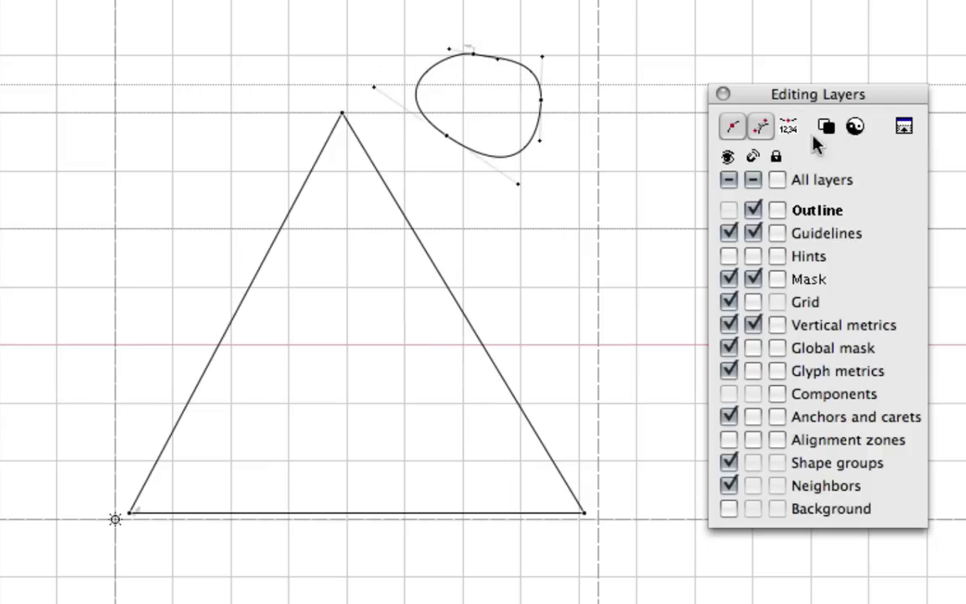
click(828, 128)
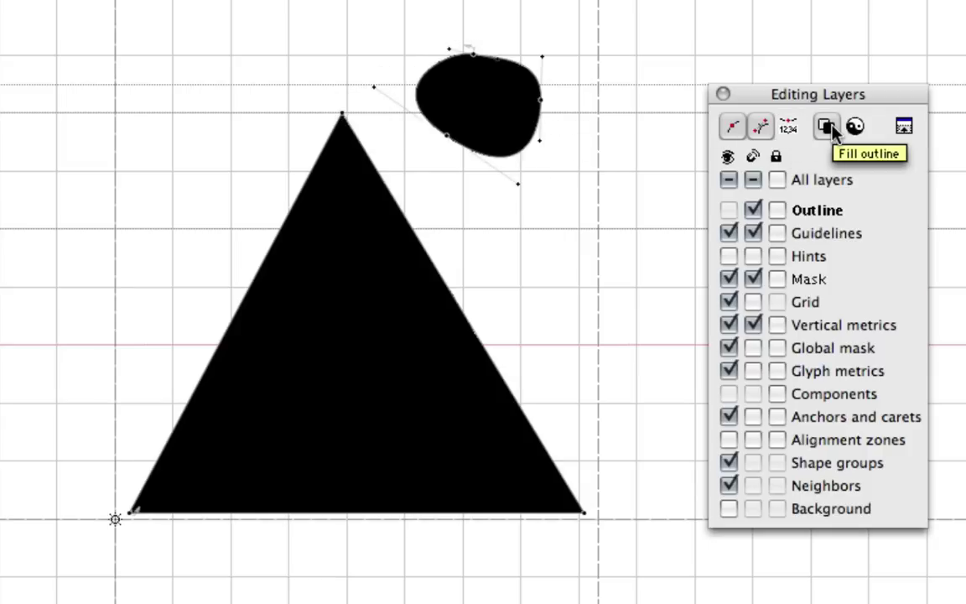
click(827, 126)
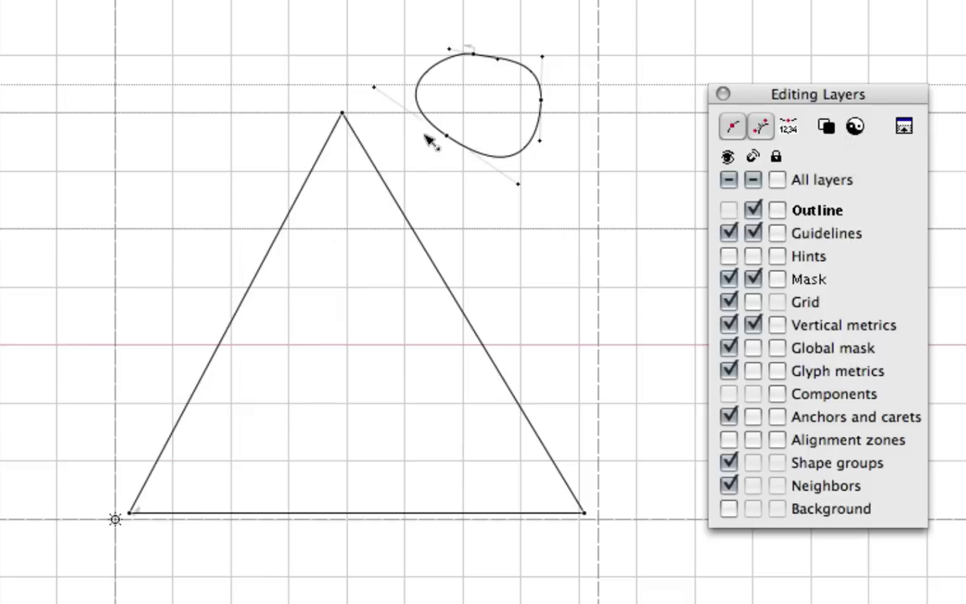
click(827, 127)
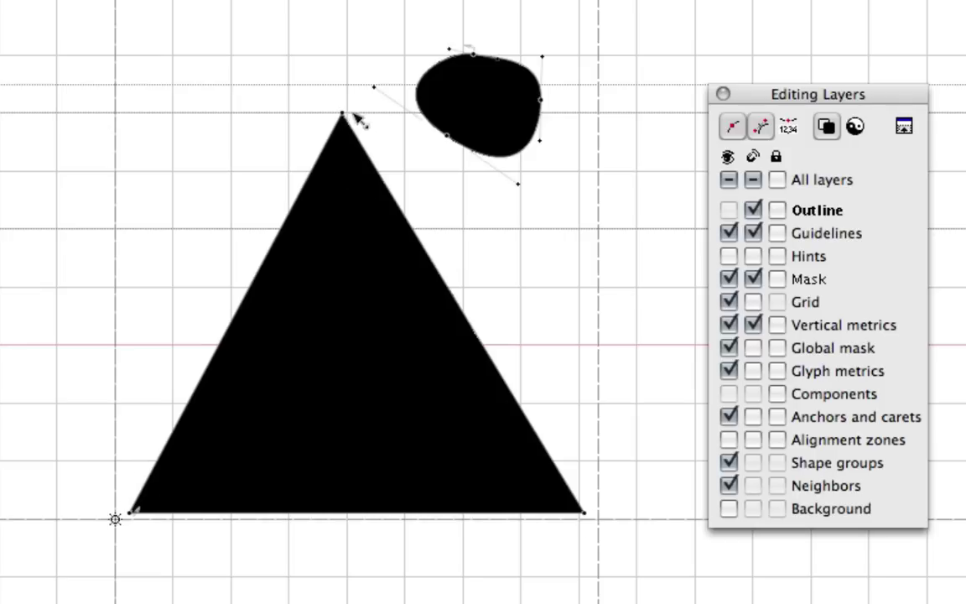
click(857, 126)
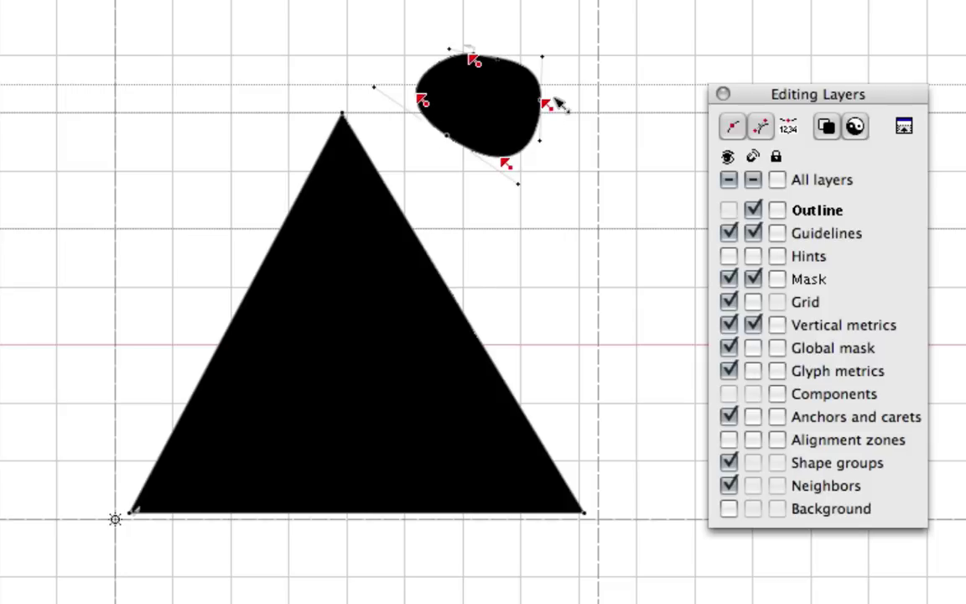
Open a blob point's FontAudit report, cancel it without fixing, then hide FontAudit markers.
click(549, 104)
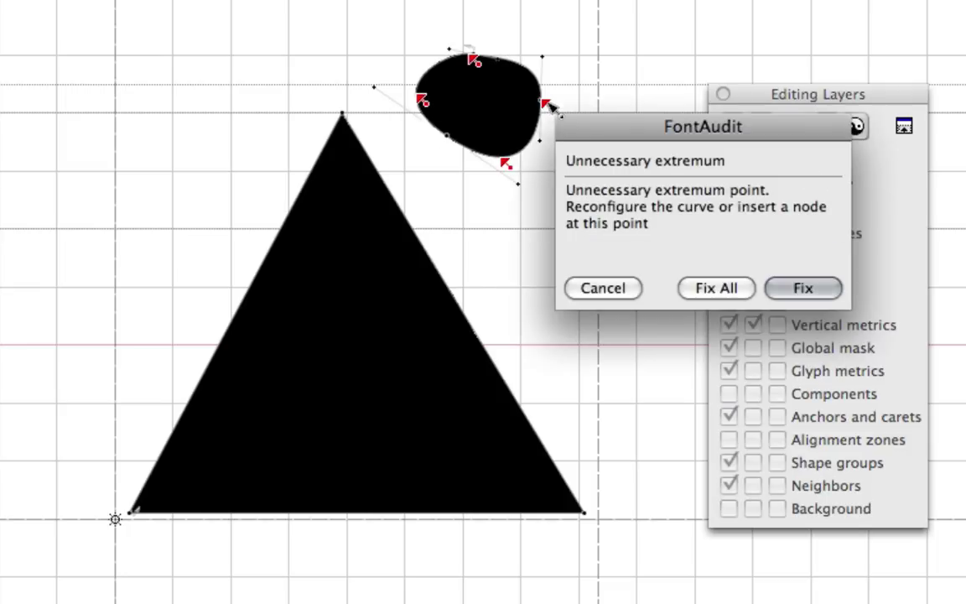
drag(648, 134, 558, 218)
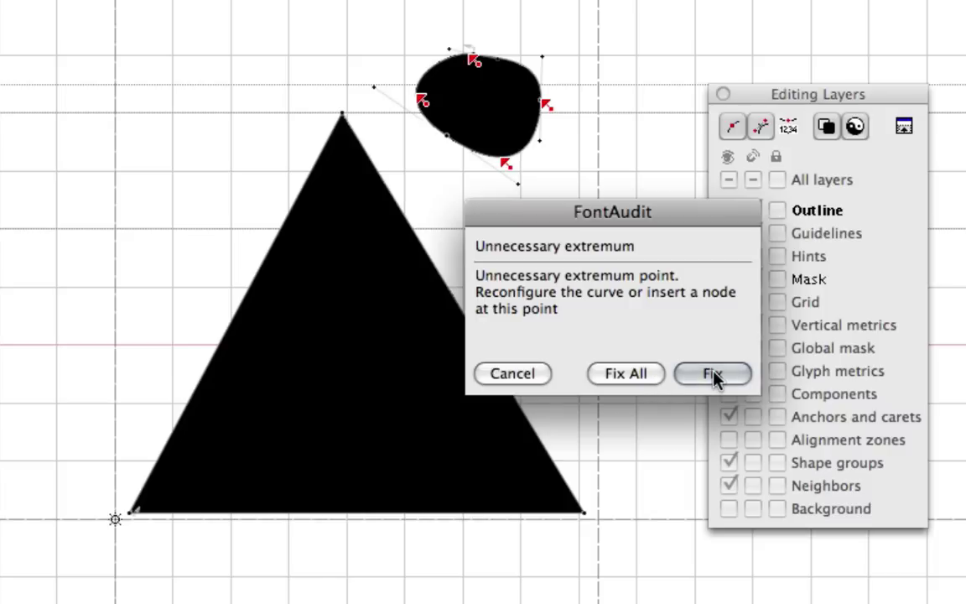
click(515, 375)
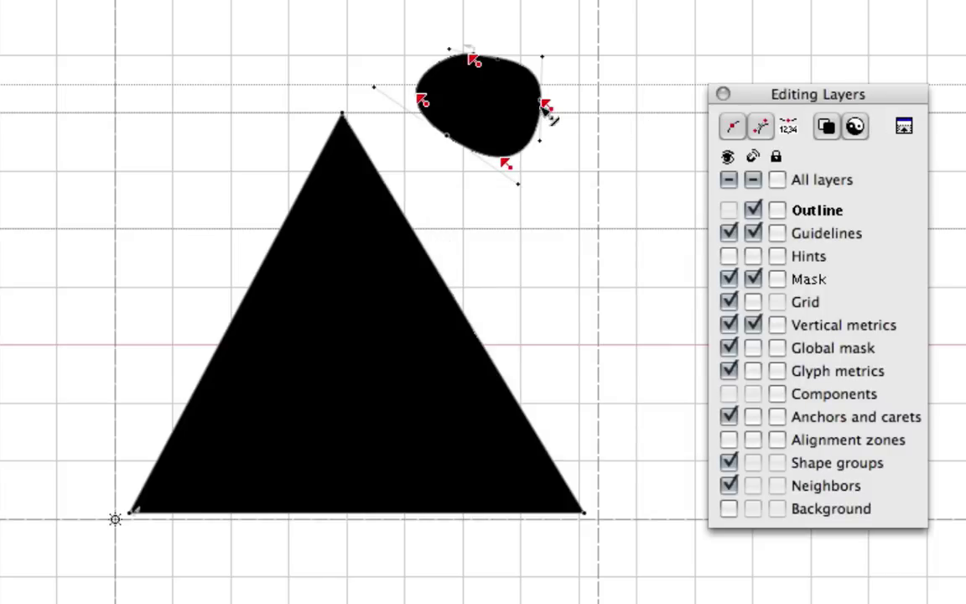
click(856, 126)
drag(860, 88, 855, 57)
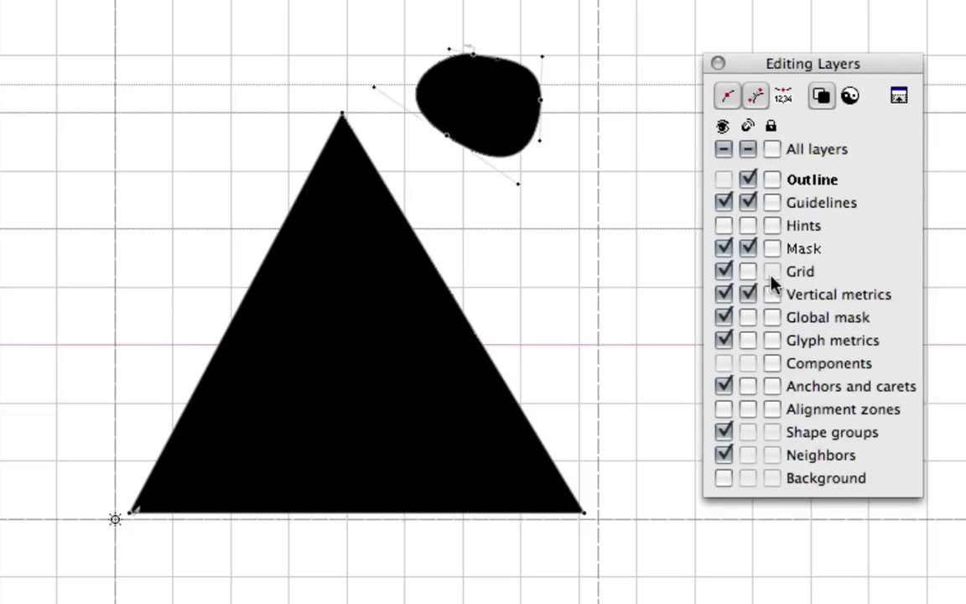
Bring back the Editing Layers panel from the Window menu and place it at upper right.
drag(797, 67, 835, 96)
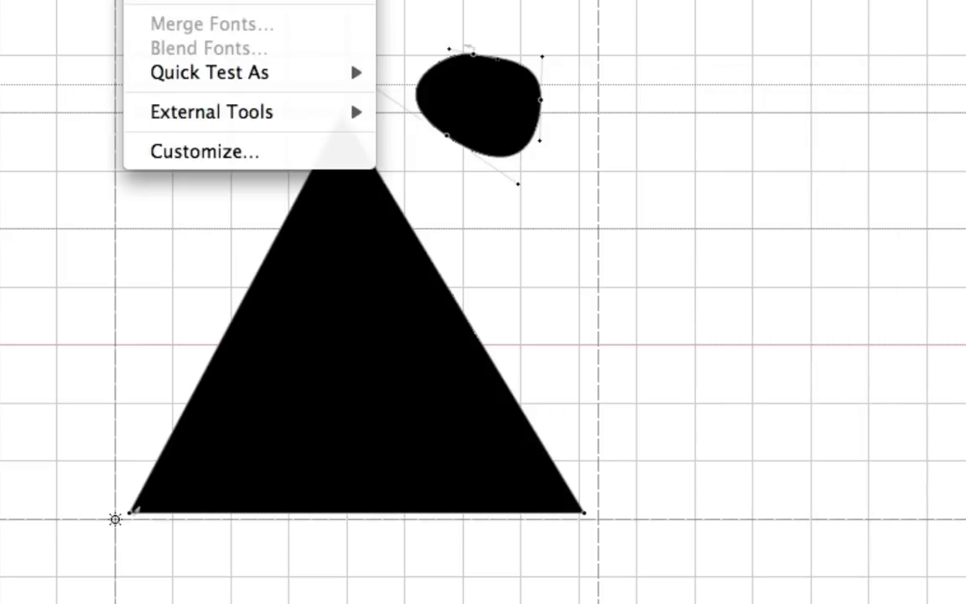
mouse_move(495, 0)
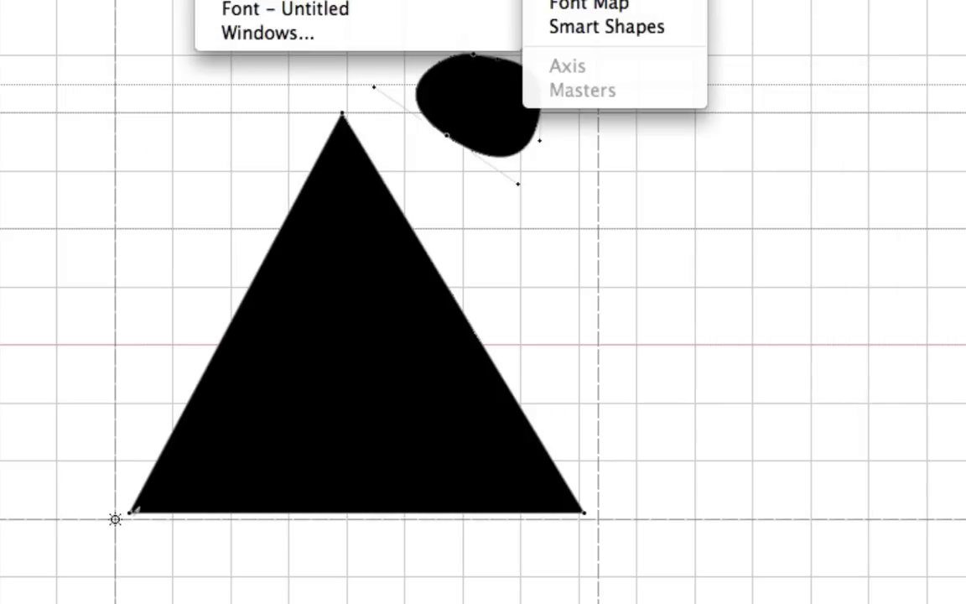
click(587, 0)
drag(817, 100, 854, 17)
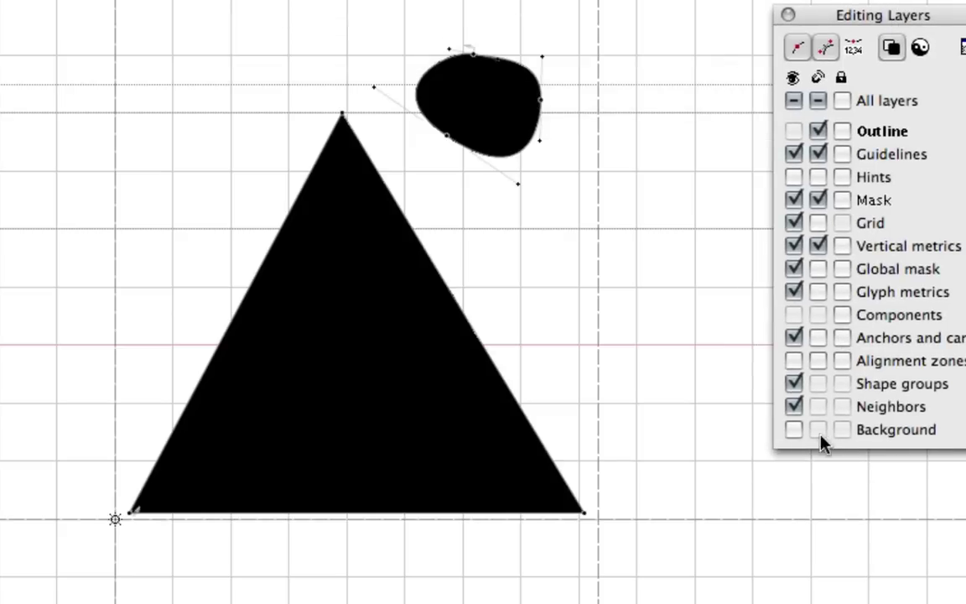
Delete the triangle and the blob shape from glyph A.
click(439, 263)
key(BackSpace)
click(507, 161)
key(BackSpace)
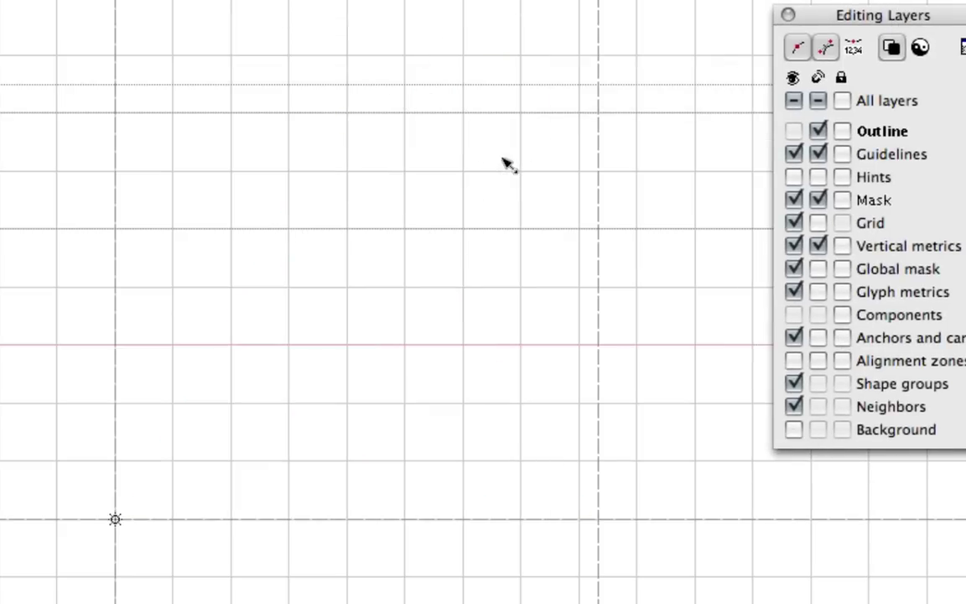
Toggle Background layer visibility repeatedly, ending with the grey pixel A shown.
click(794, 430)
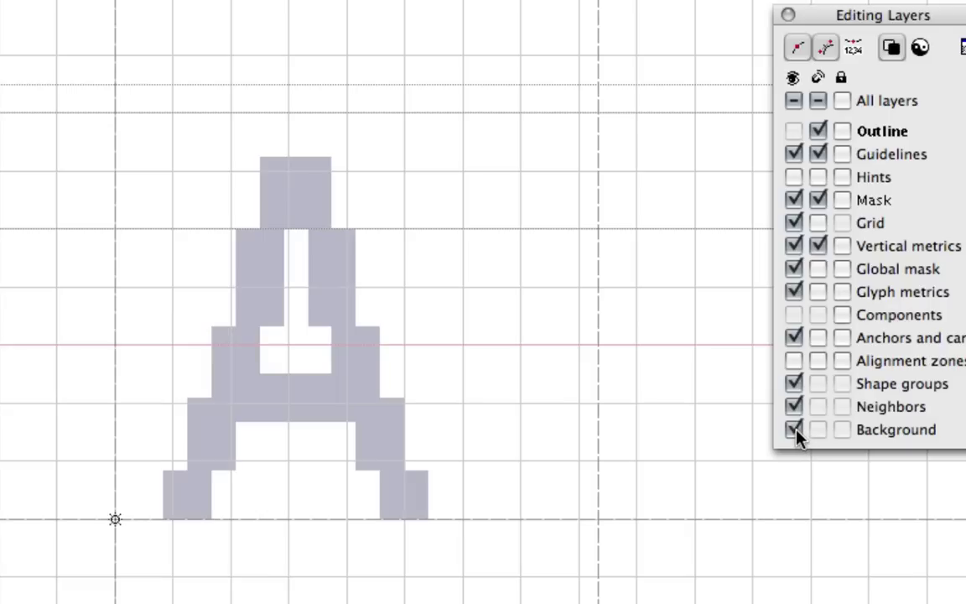
click(794, 430)
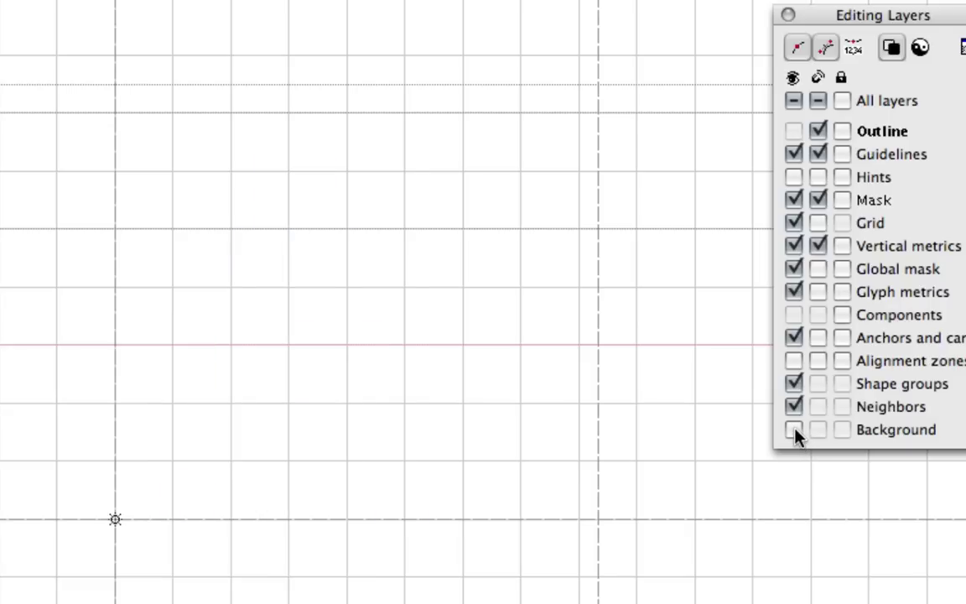
click(794, 430)
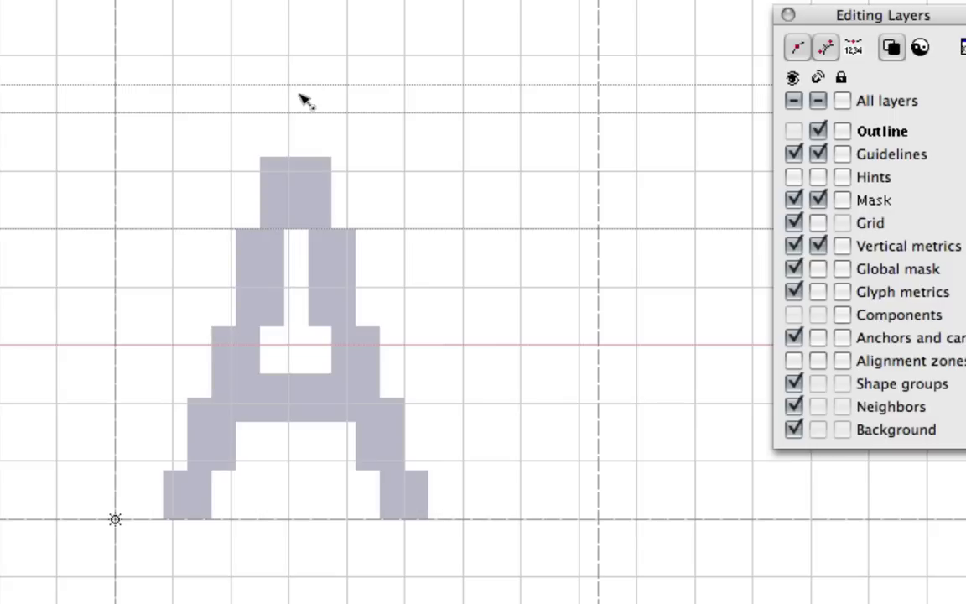
click(794, 430)
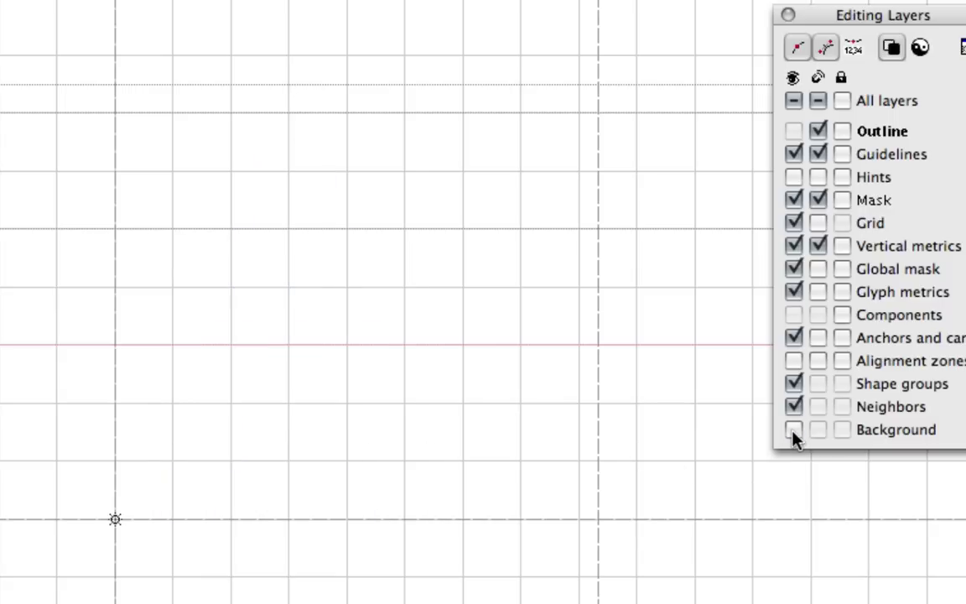
click(794, 430)
click(794, 430)
click(794, 430)
Hide and then re-show the Background layer's pixel A once more.
click(794, 430)
click(794, 430)
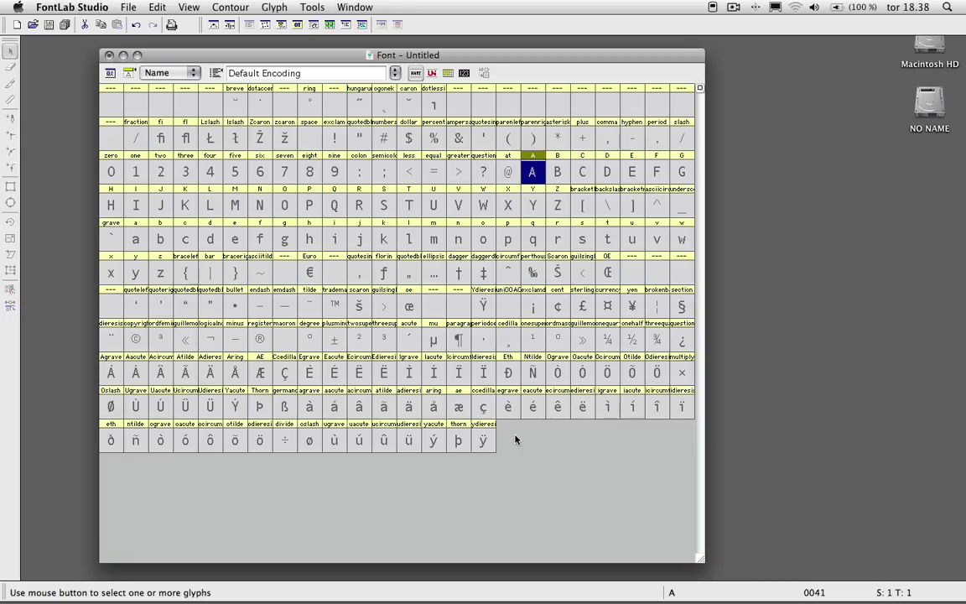